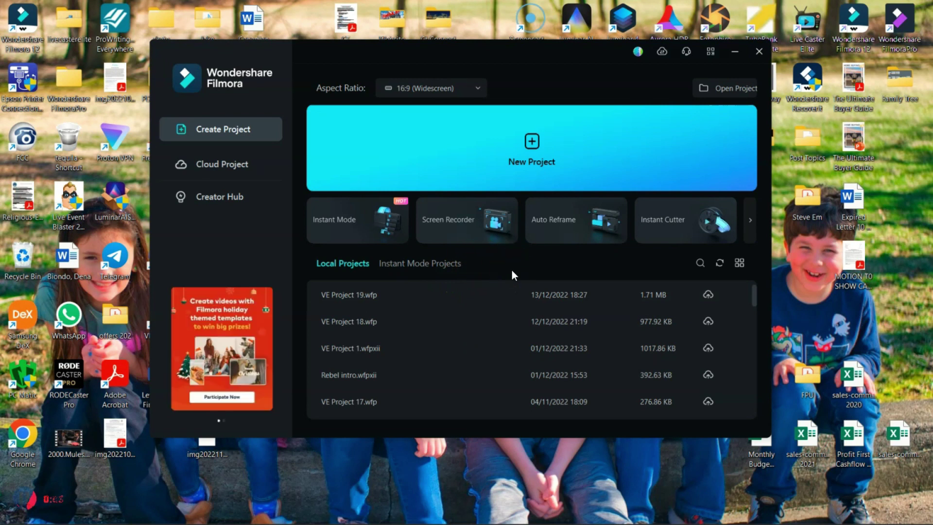
- Create a new untitled project from the Filmora launcher
left_click(526, 189)
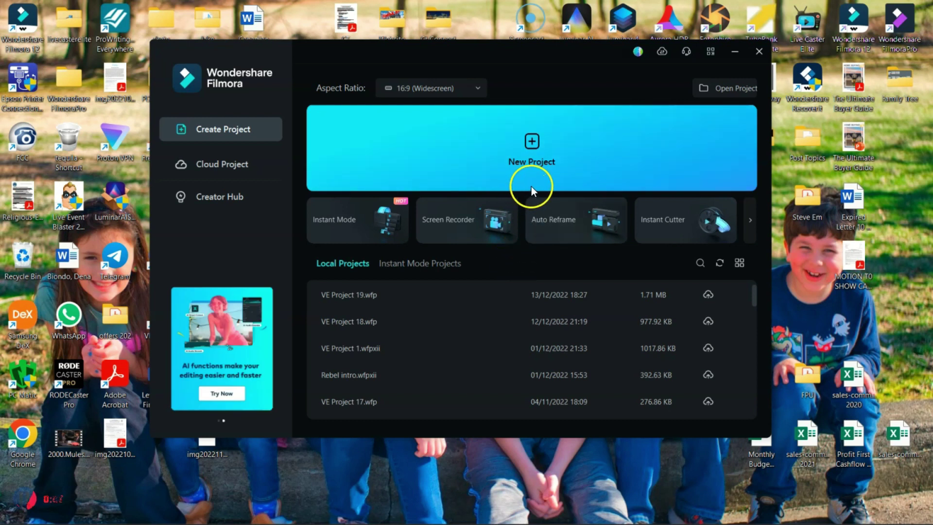
left_click(546, 161)
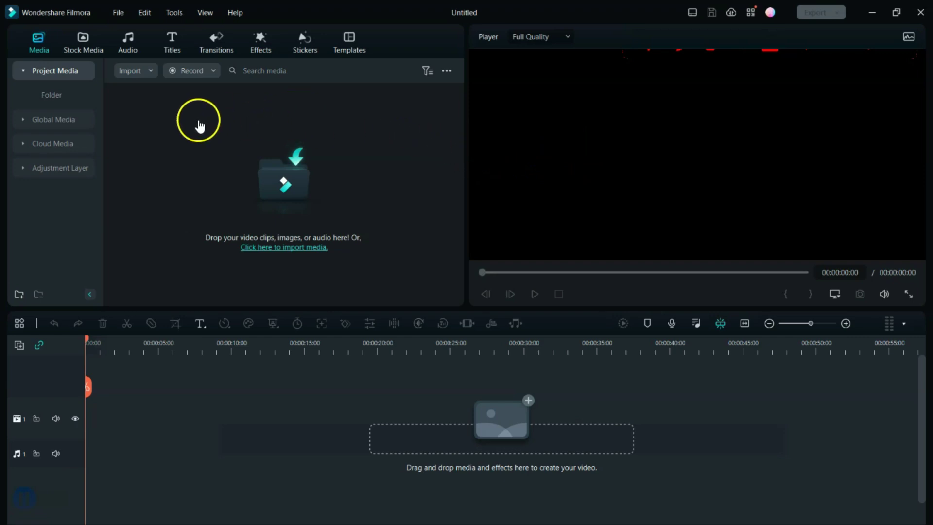
- Import the 4k aerial winter-forest clip from Downloads into Project Media
left_click(151, 73)
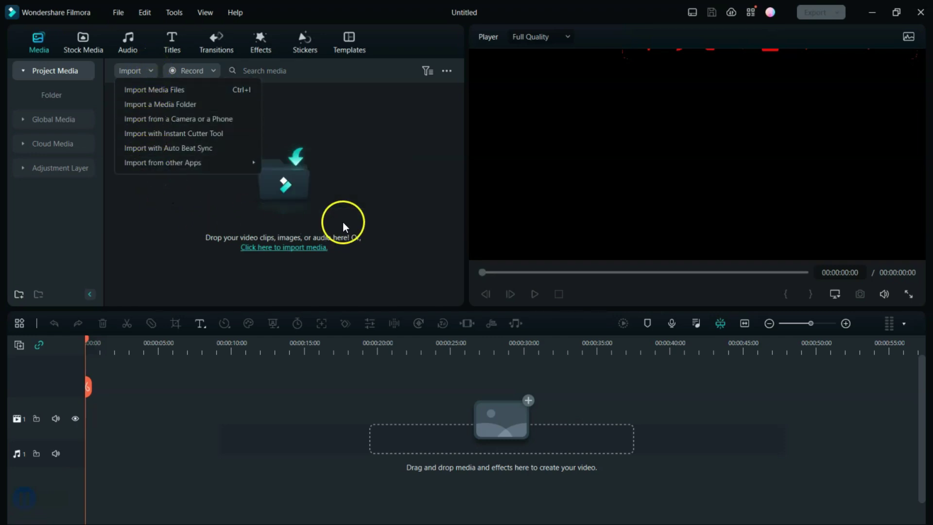
left_click(288, 191)
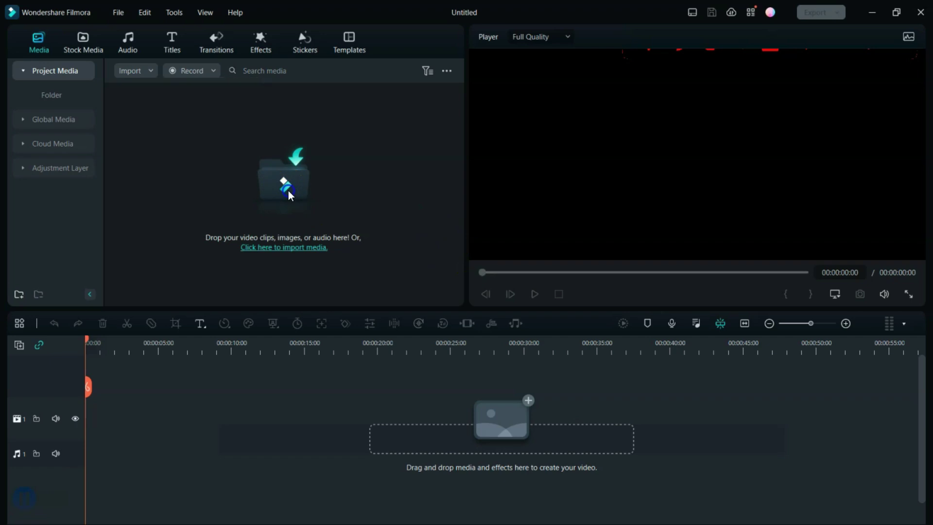
left_click(179, 140)
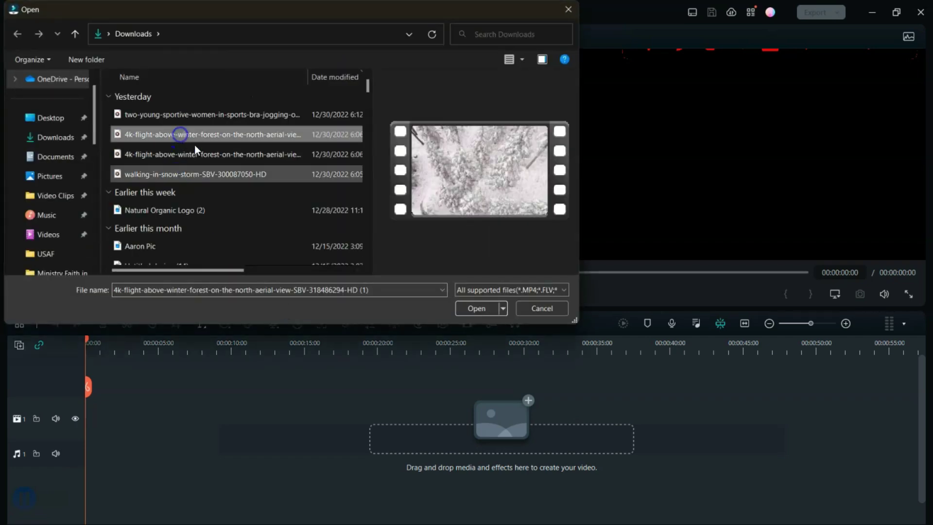
left_click(481, 308)
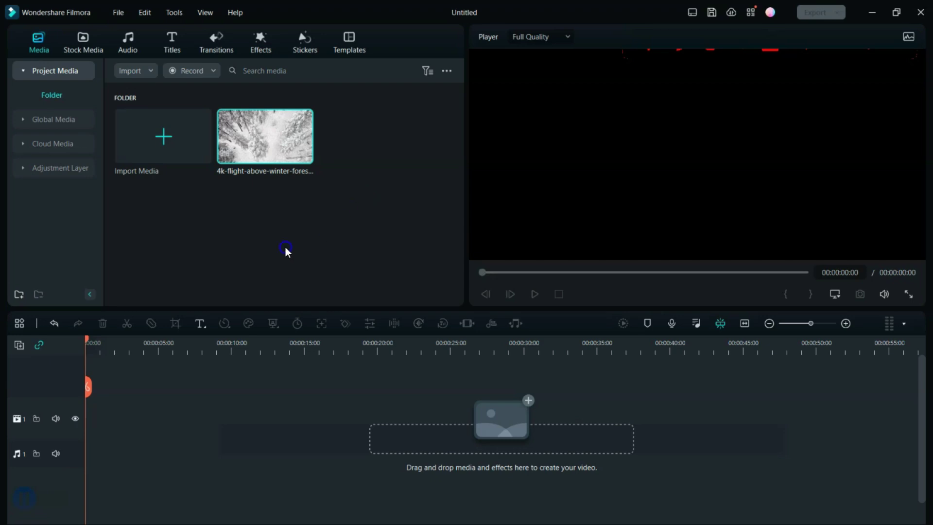
- Place the winter-forest clip on the timeline and add 3D Metal Title 10 on track 2 above it
left_click_drag(261, 135, 92, 416)
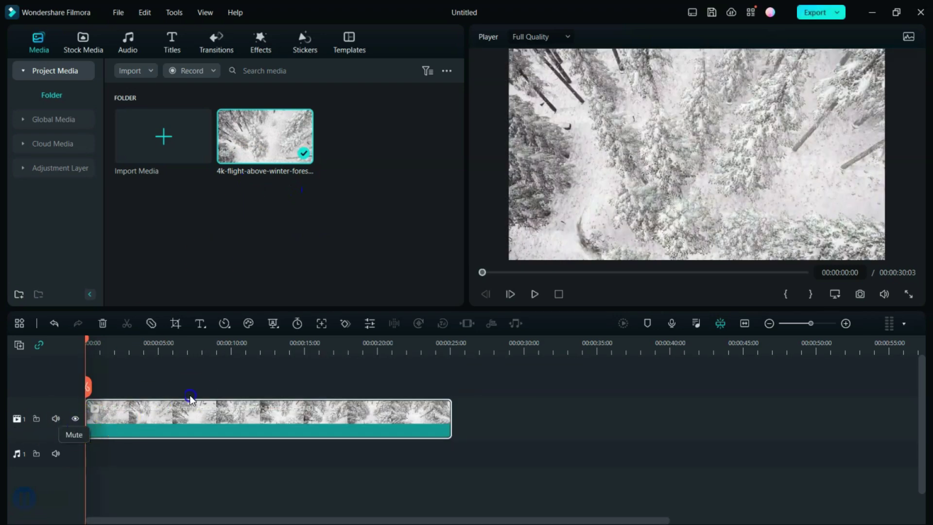
left_click(171, 48)
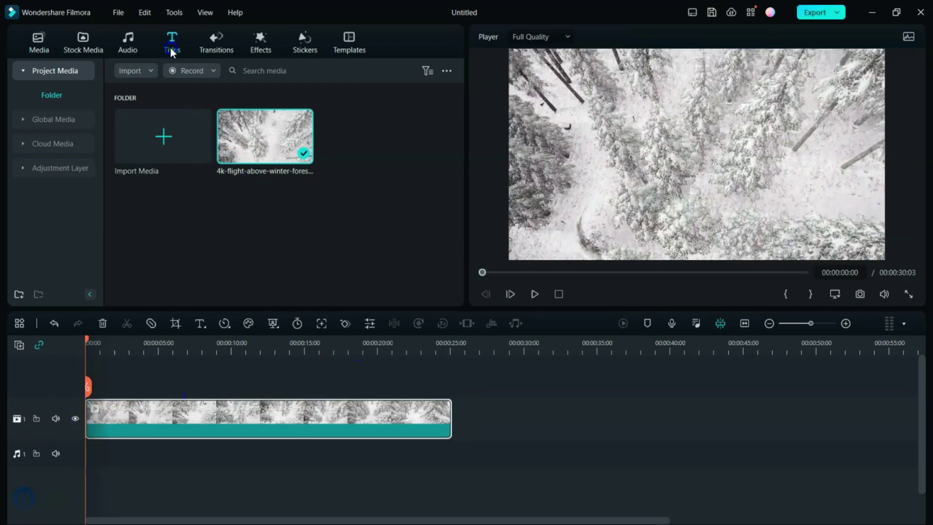
left_click(43, 178)
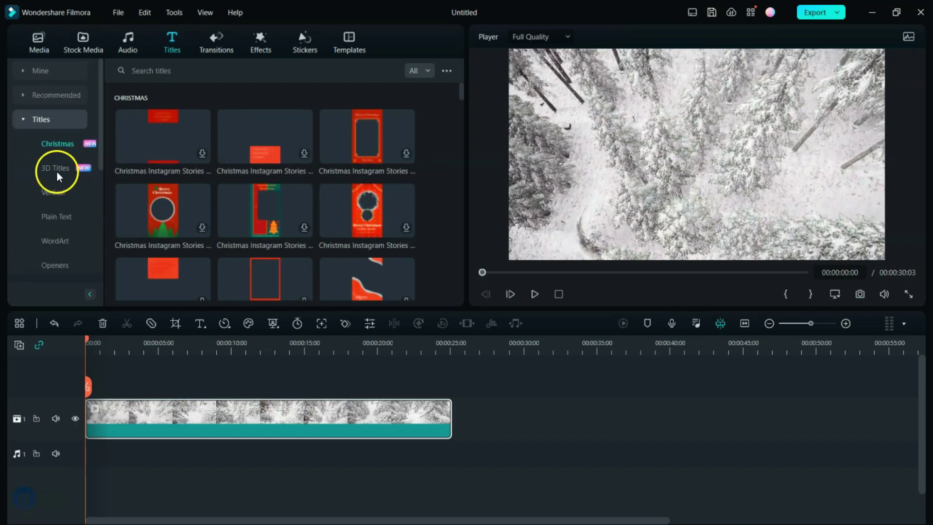
left_click(57, 171)
scroll(372, 160, "down", 1)
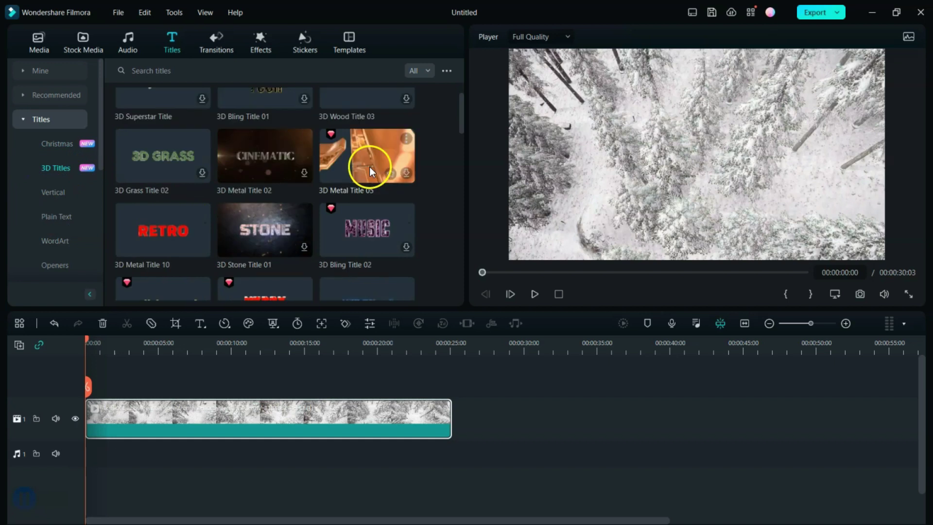
scroll(336, 185, "down", 1)
scroll(371, 225, "down", 2)
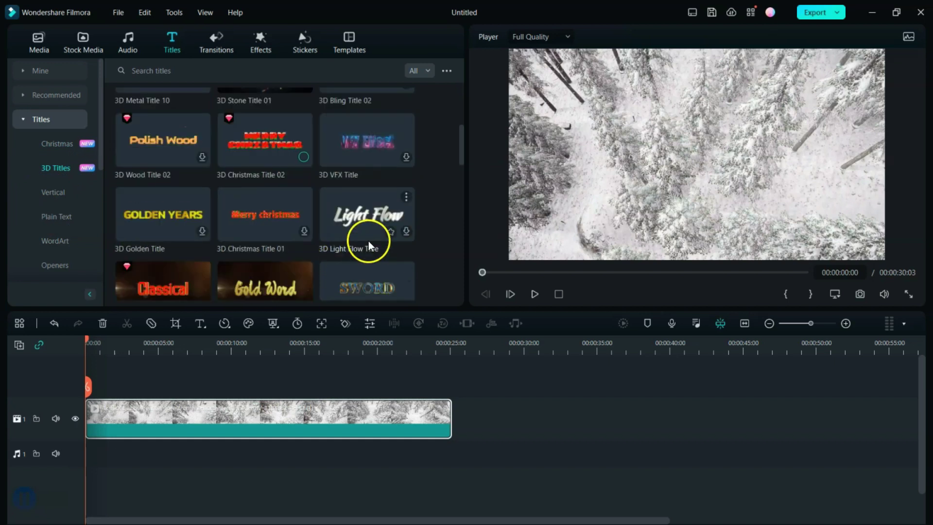
scroll(254, 267, "down", 1)
scroll(258, 262, "up", 4)
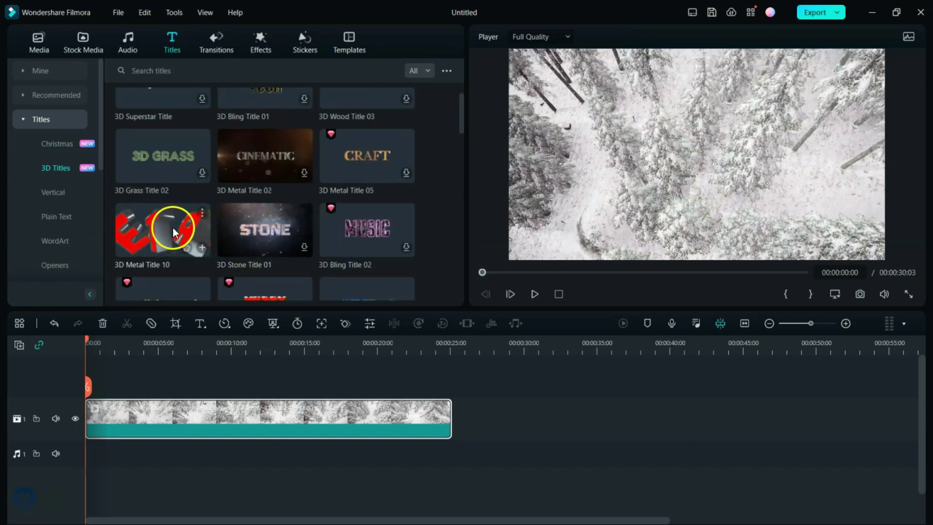
left_click(173, 232)
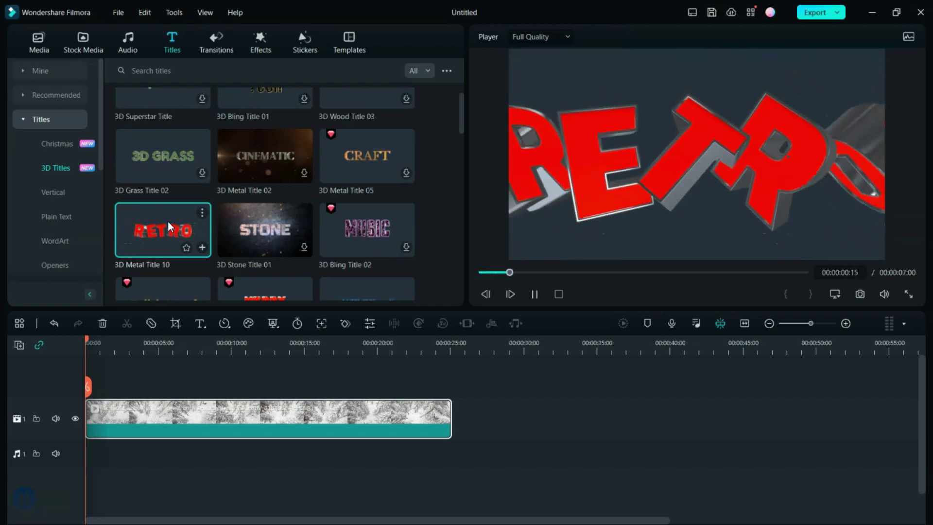
left_click_drag(169, 226, 105, 354)
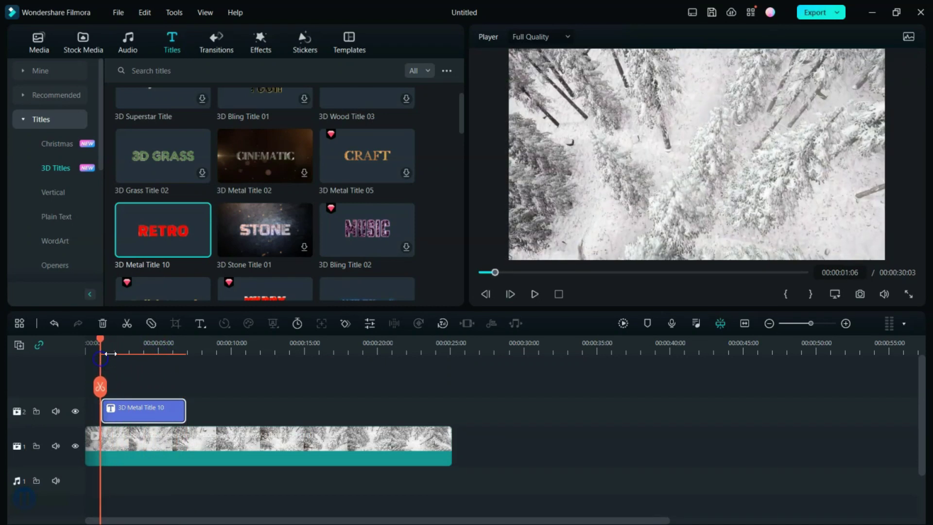
- Change the title text from RETRO to WINTER
double_click(158, 407)
left_click(145, 115)
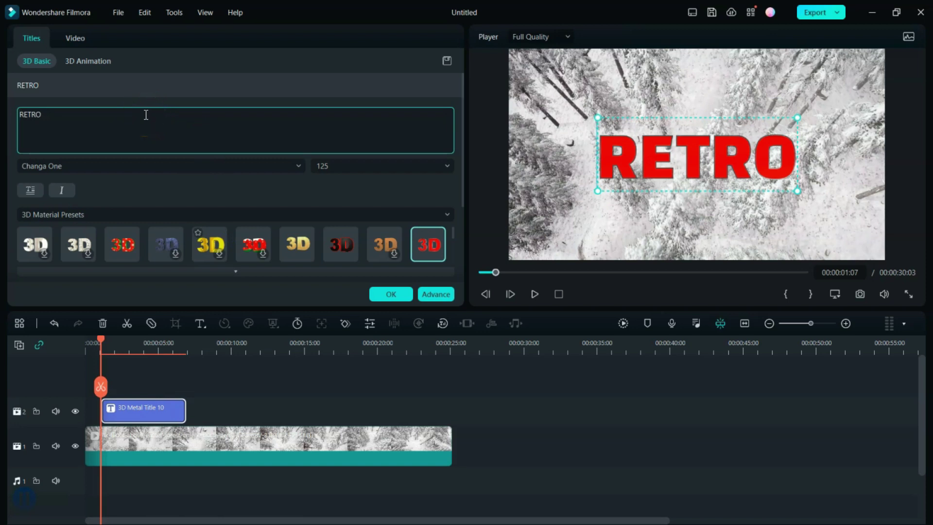
left_click_drag(62, 130, 12, 117)
type("WINTER")
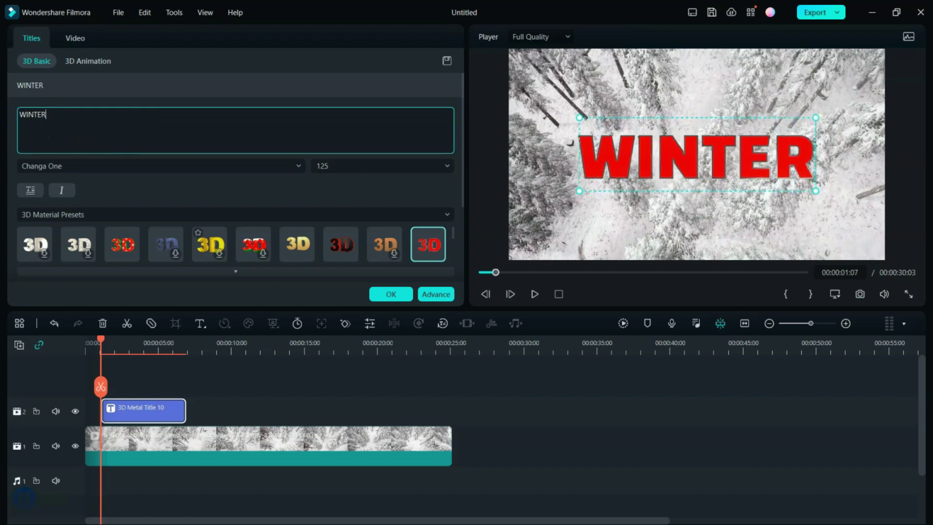
- Apply the red star-patterned Christmas 3D material and shrink the title slightly
left_click(115, 222)
scroll(281, 245, "down", 1)
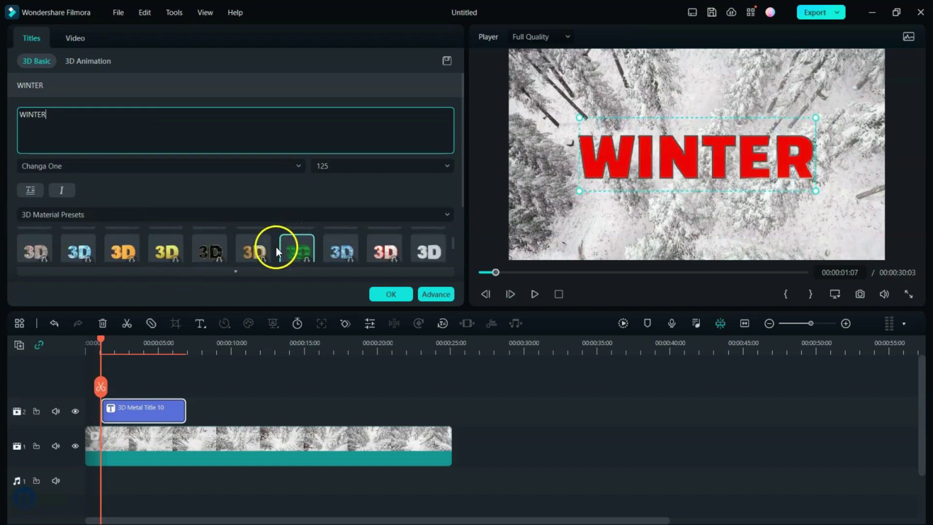
scroll(272, 249, "down", 1)
scroll(57, 246, "up", 2)
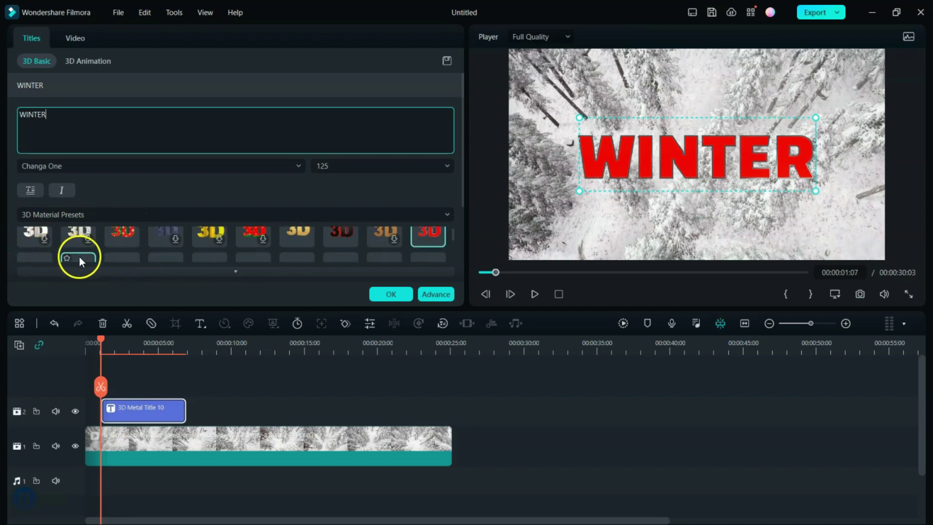
left_click(122, 244)
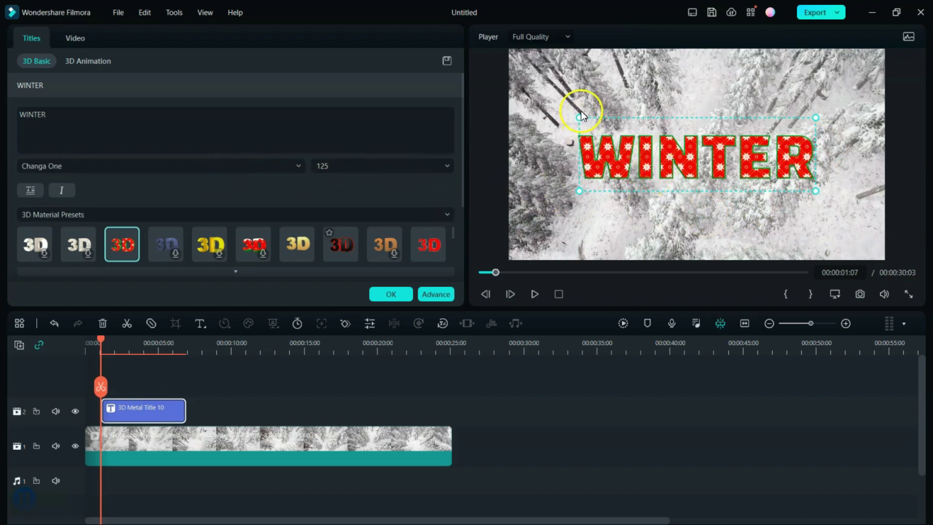
mouse_move(579, 118)
left_mouse_down()
mouse_move(567, 103)
mouse_move(594, 123)
left_mouse_up()
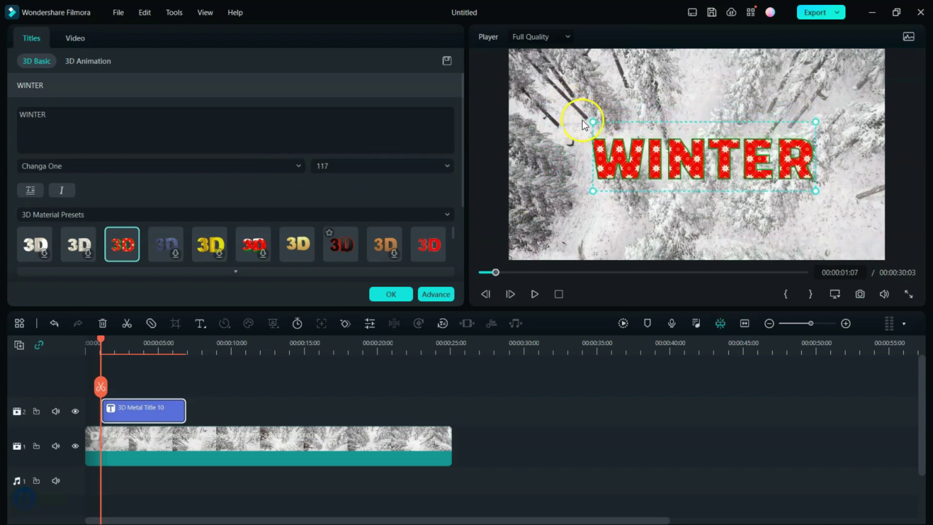
- Try entrance animations: a 3D fly-in, rotating fly-down, Jetstream, then Twisty Ribbons
left_click(90, 61)
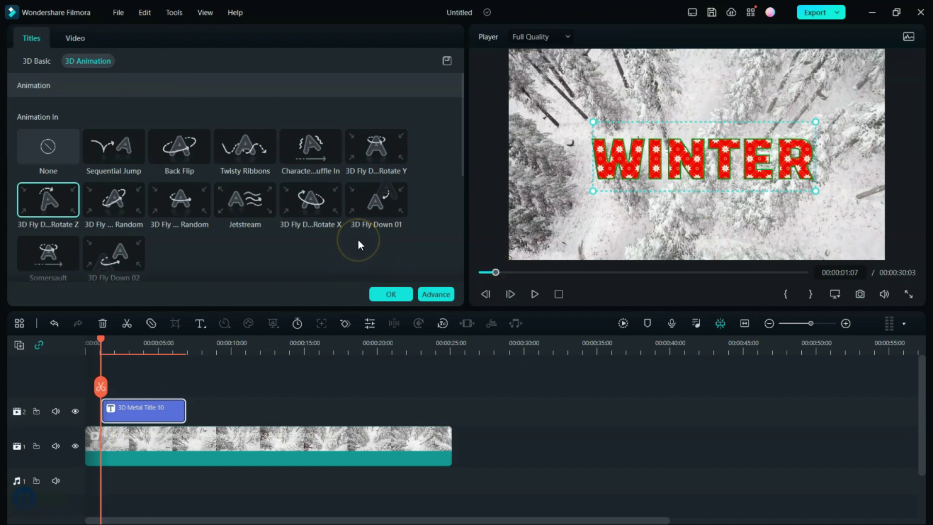
left_click(178, 202)
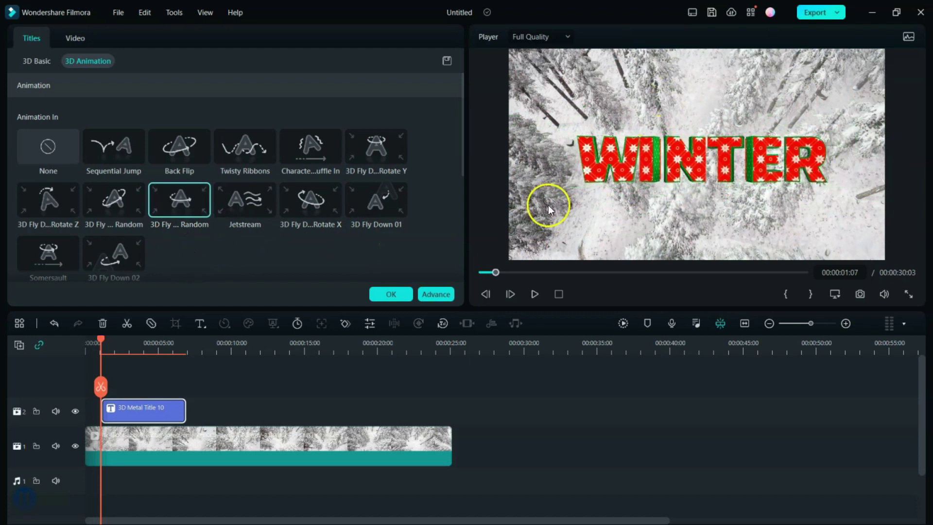
left_click(314, 199)
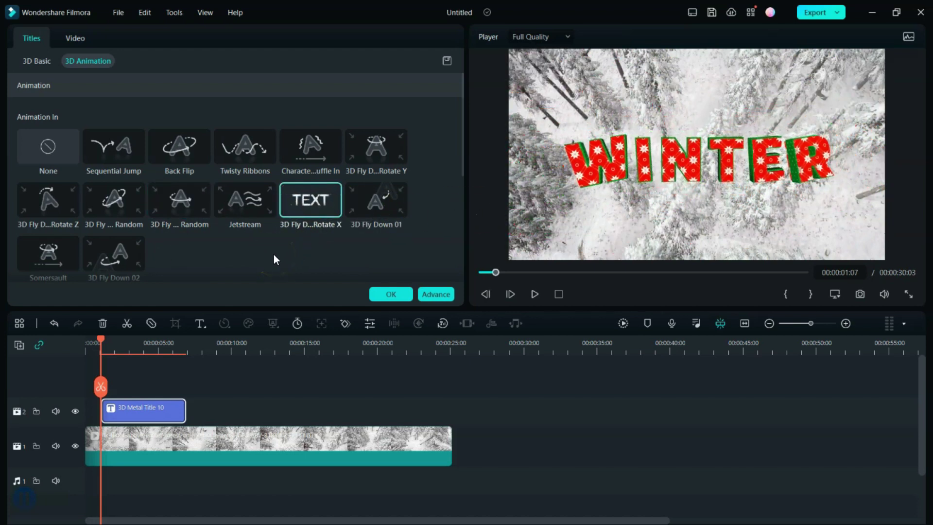
left_click(249, 208)
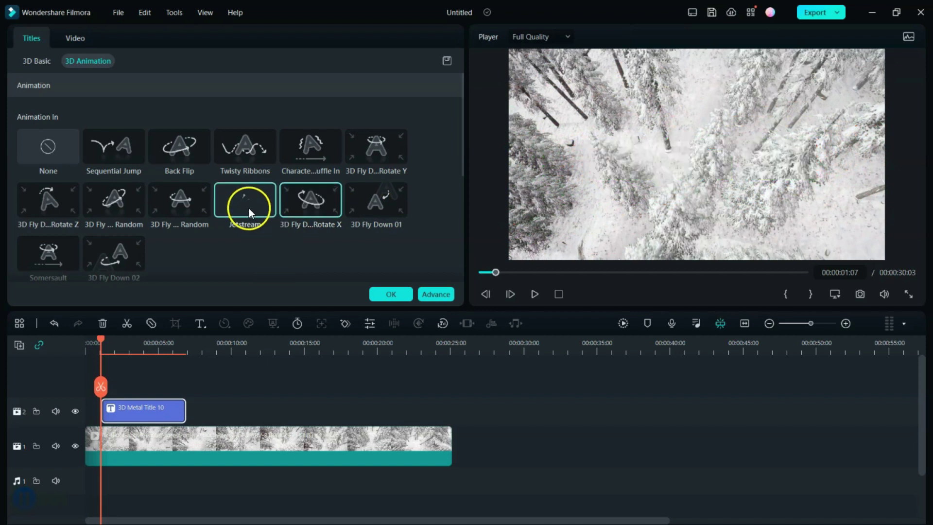
left_click(246, 157)
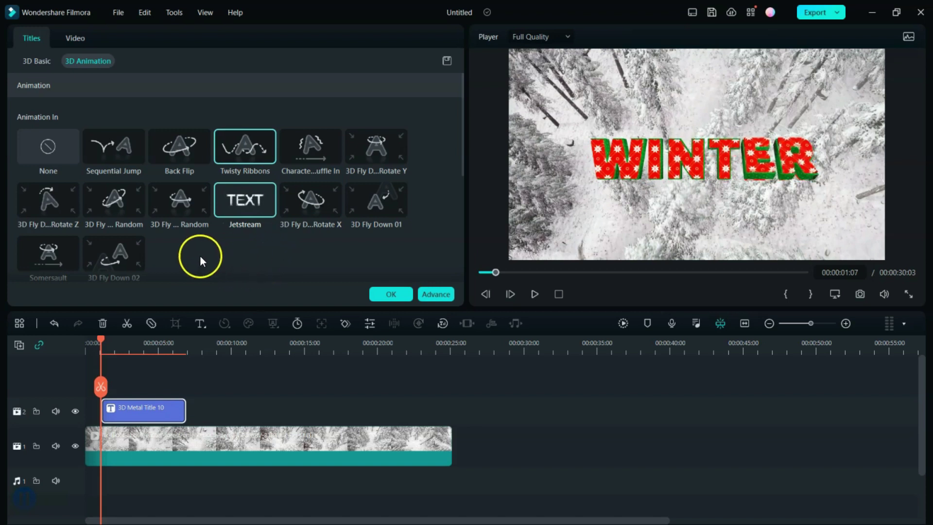
- Try Sequential Jump and the 3D fly rotating on X, then play back the animation
scroll(196, 258, "down", 1)
scroll(274, 224, "down", 1)
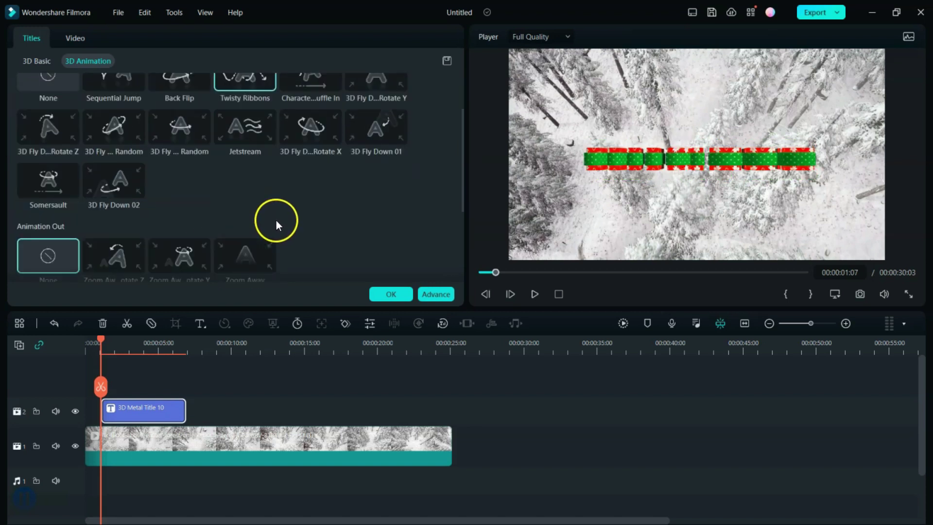
scroll(276, 220, "down", 1)
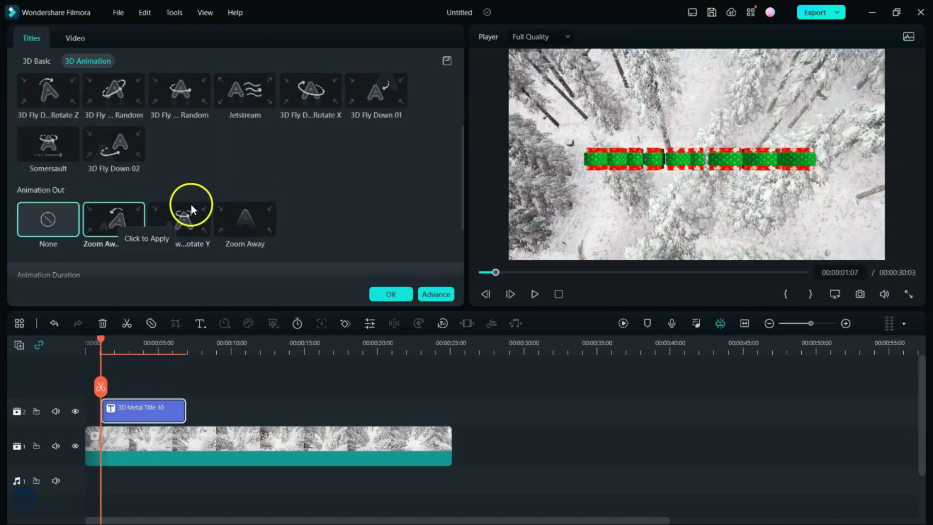
scroll(305, 209, "down", 1)
scroll(315, 204, "down", 2)
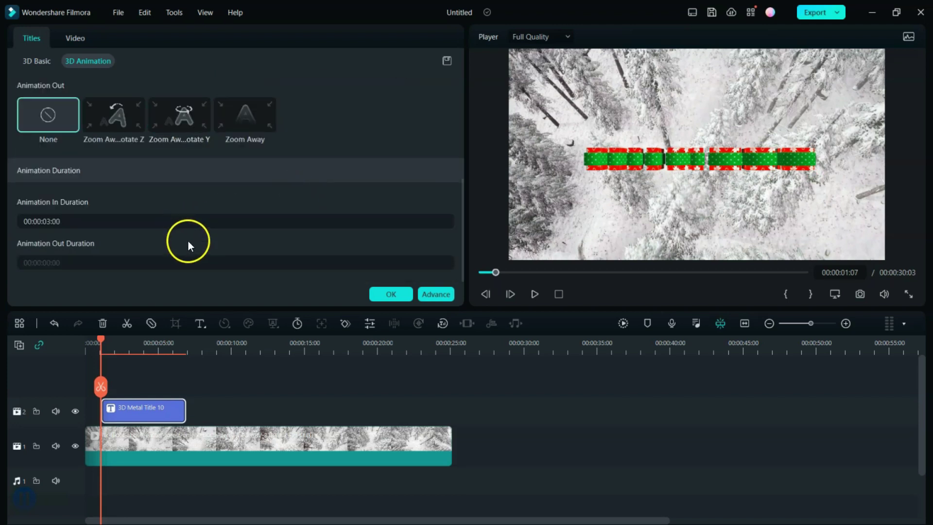
scroll(190, 240, "up", 6)
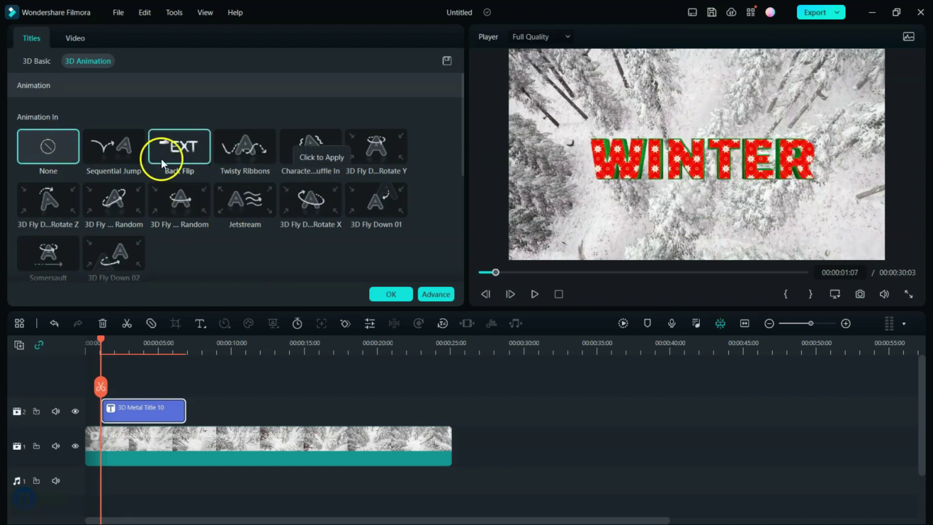
left_click(111, 160)
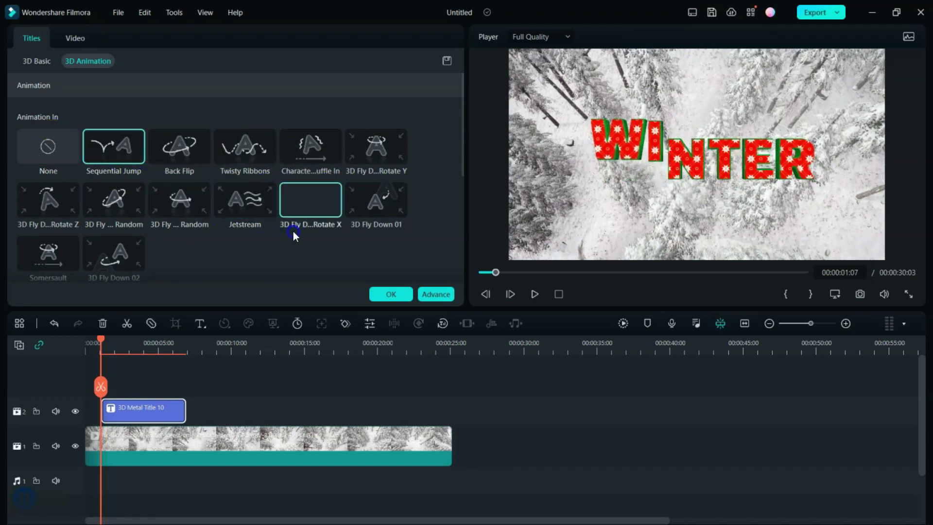
left_click(307, 214)
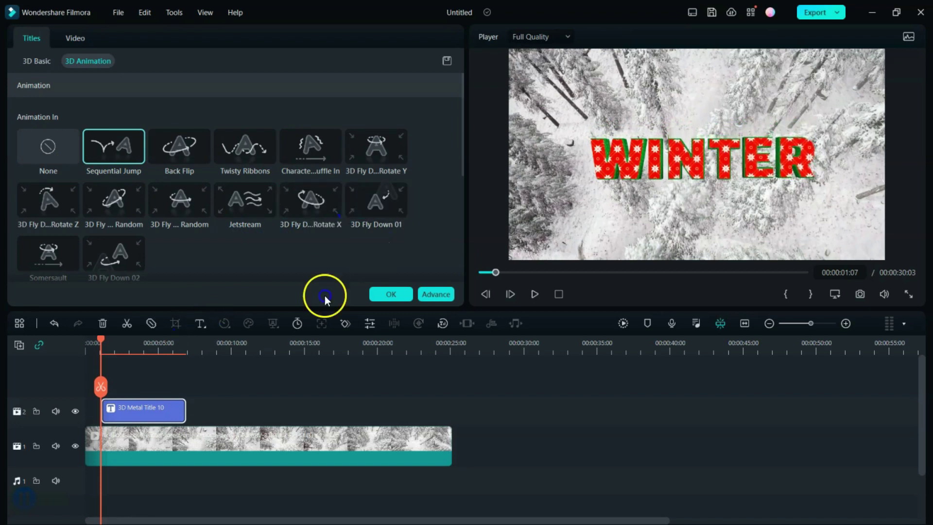
left_click(537, 293)
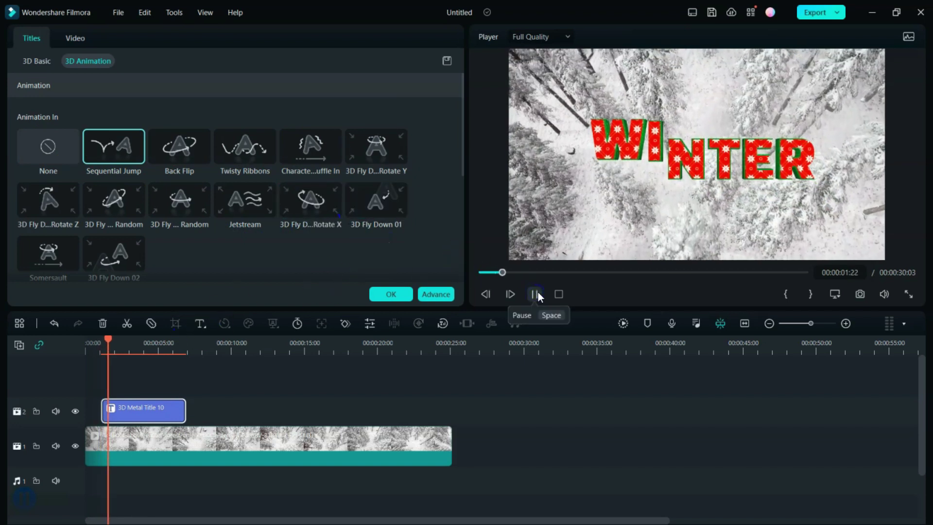
left_click(537, 292)
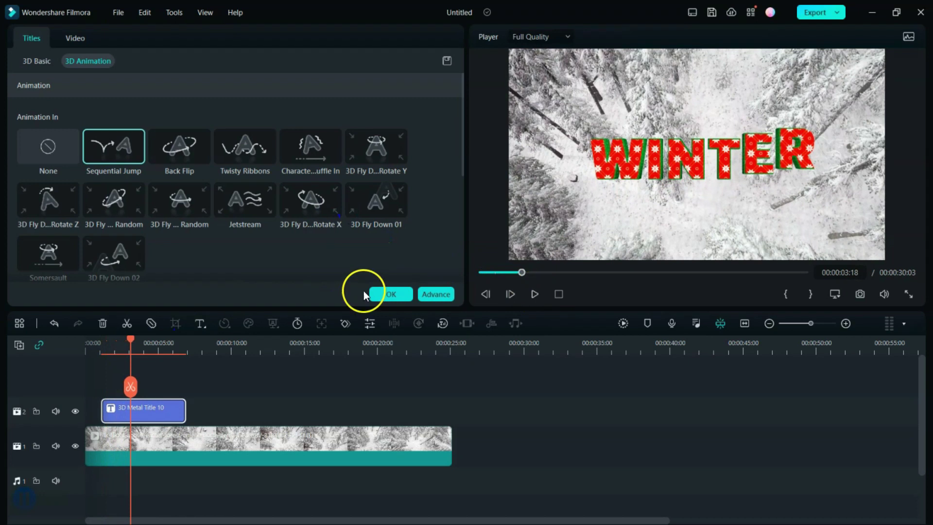
- Apply the 3D Fly Down Rotate Z entrance and play it from the start
left_click(43, 211)
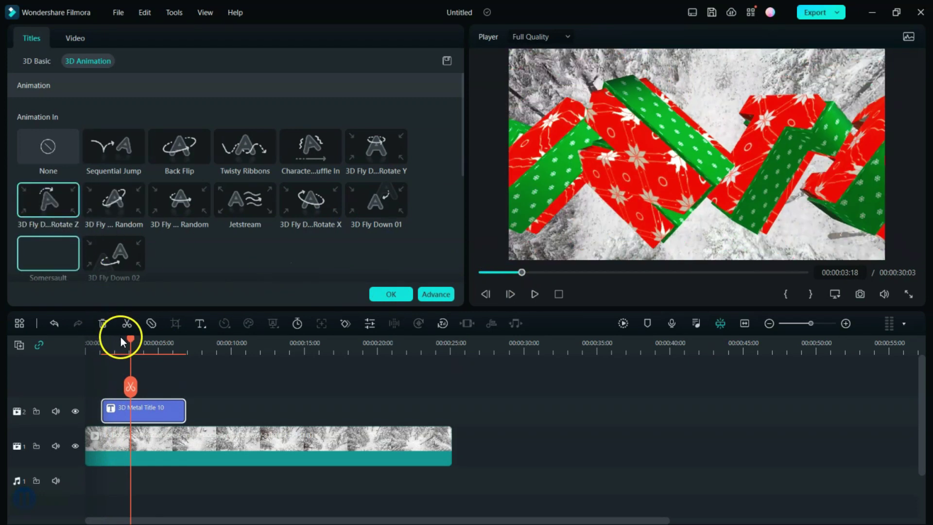
left_click_drag(132, 339, 98, 344)
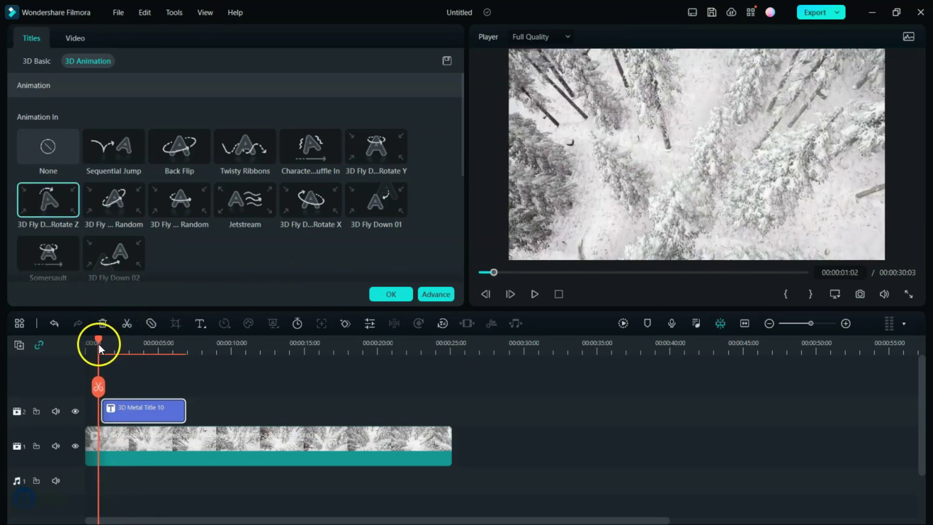
left_click(535, 293)
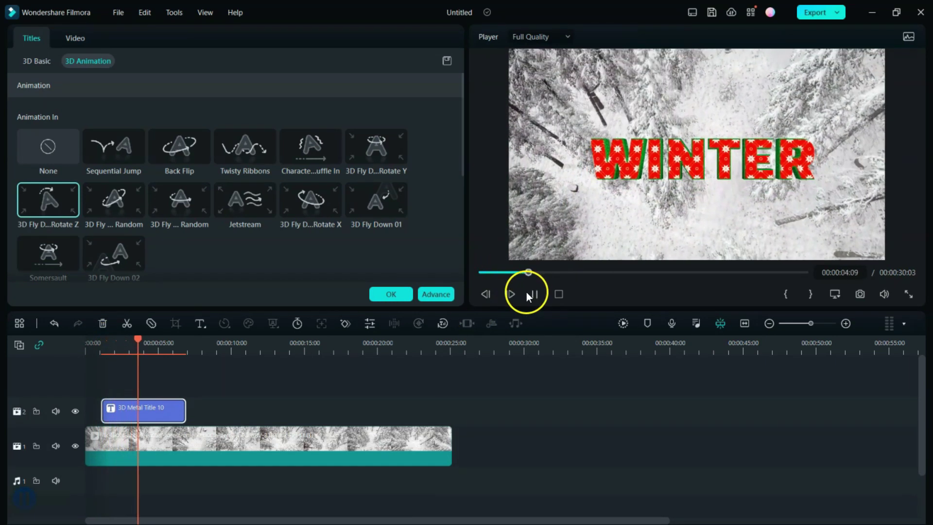
left_click(530, 294)
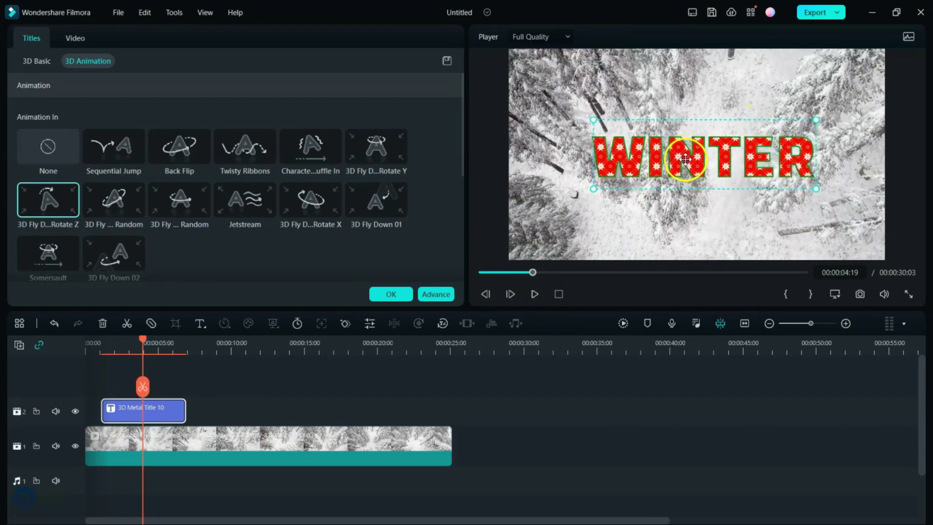
- Enlarge the WINTER title, move it to the frame centre, and replay the fly-in
left_click(650, 147)
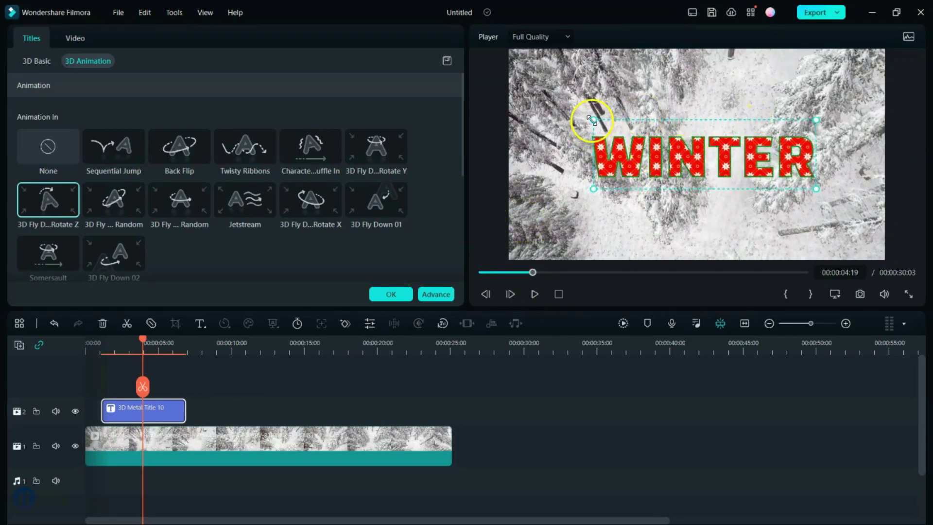
left_click_drag(592, 119, 560, 96)
left_click_drag(627, 132, 653, 149)
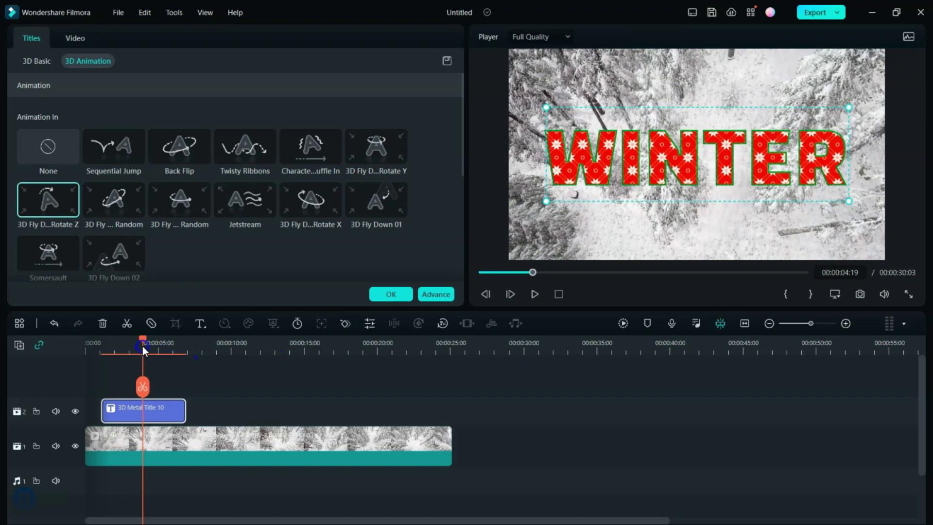
left_click_drag(142, 345, 101, 356)
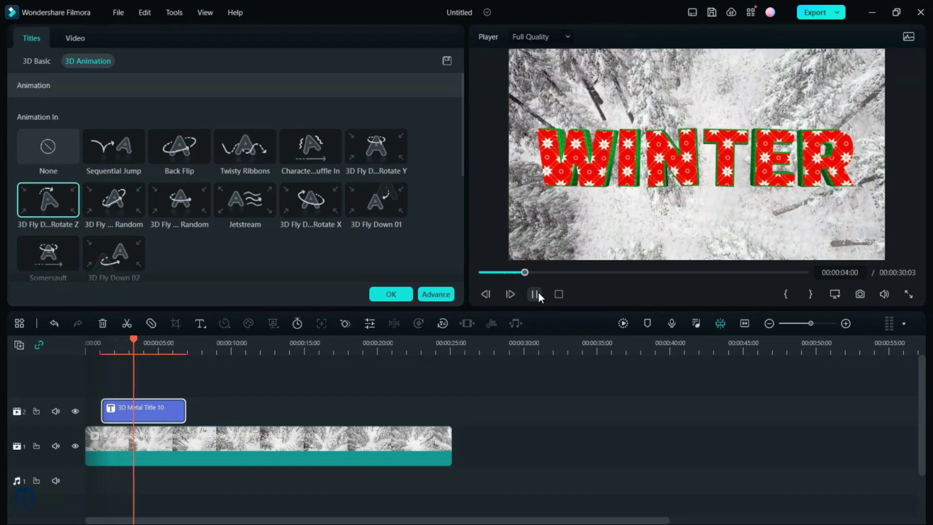
left_click(535, 294)
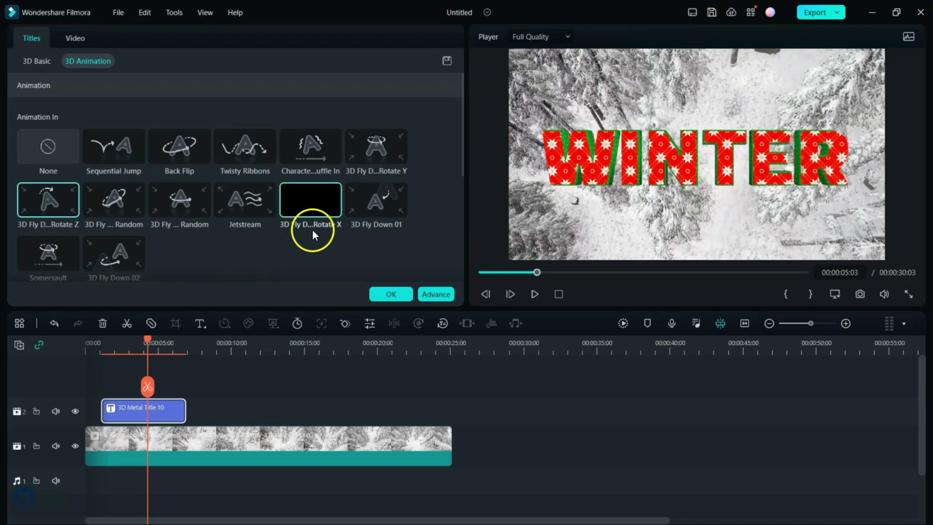
left_click(439, 294)
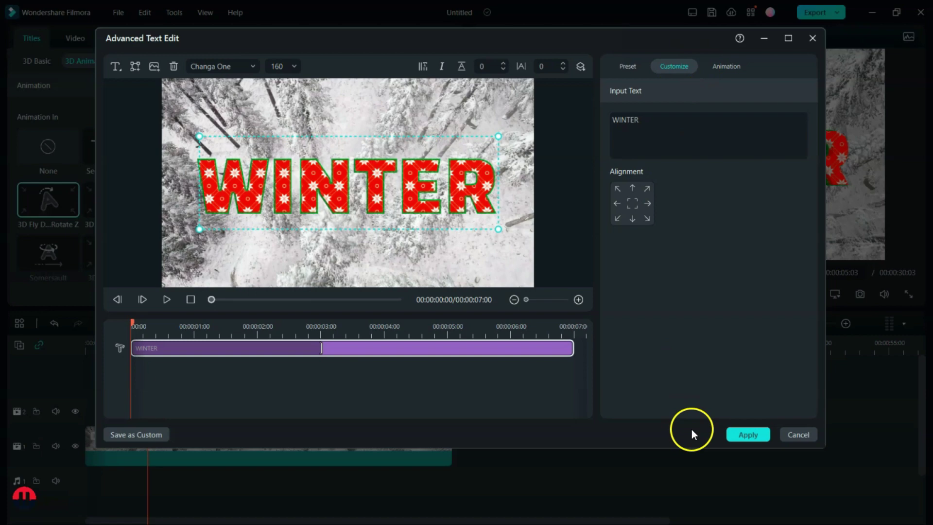
left_click(789, 432)
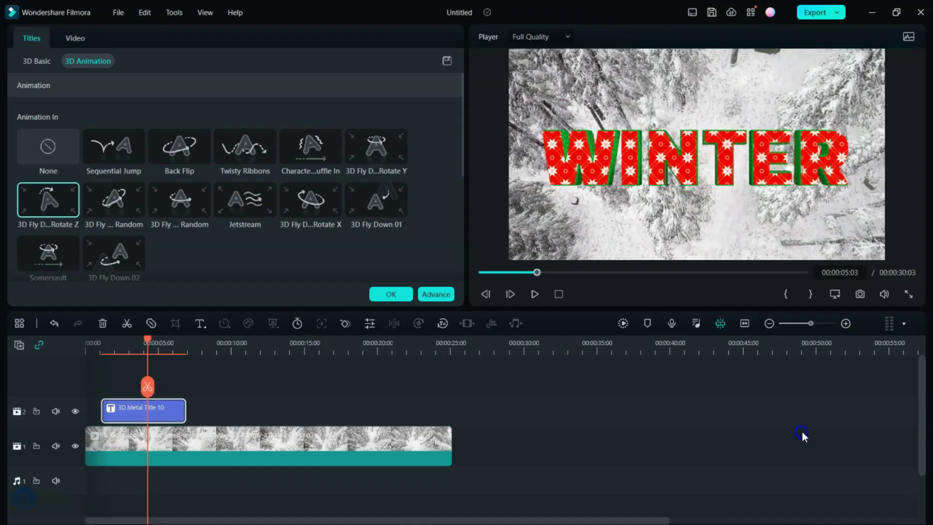
scroll(273, 217, "down", 5)
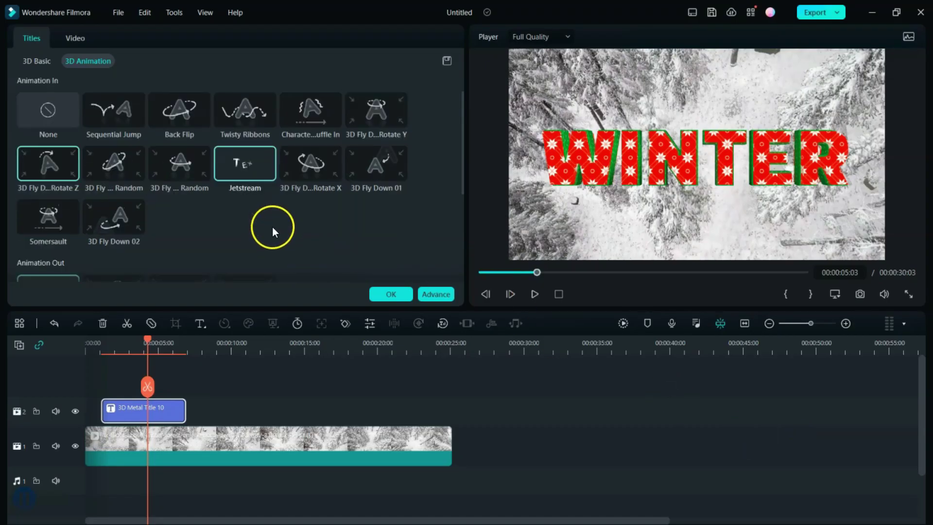
scroll(298, 222, "up", 5)
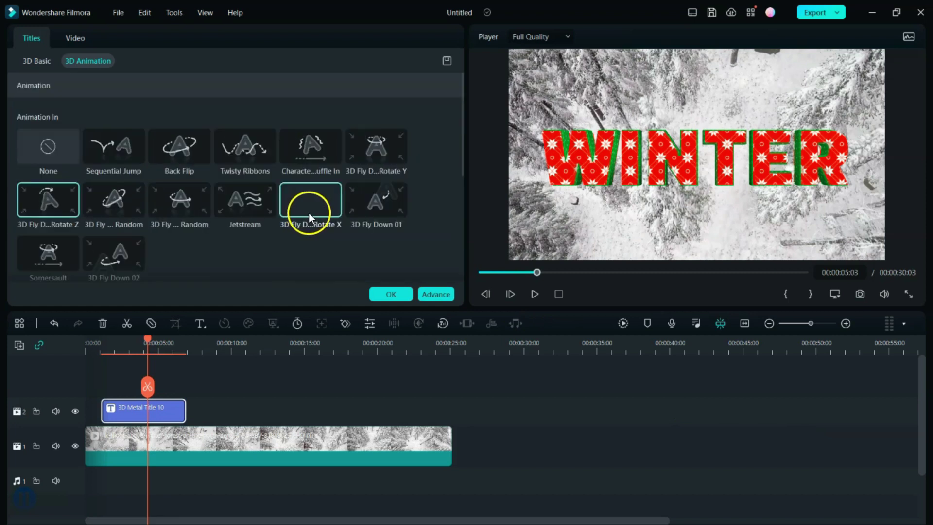
- Try a glowing red material, then apply the snowy Christmas material to WINTER
left_click(42, 60)
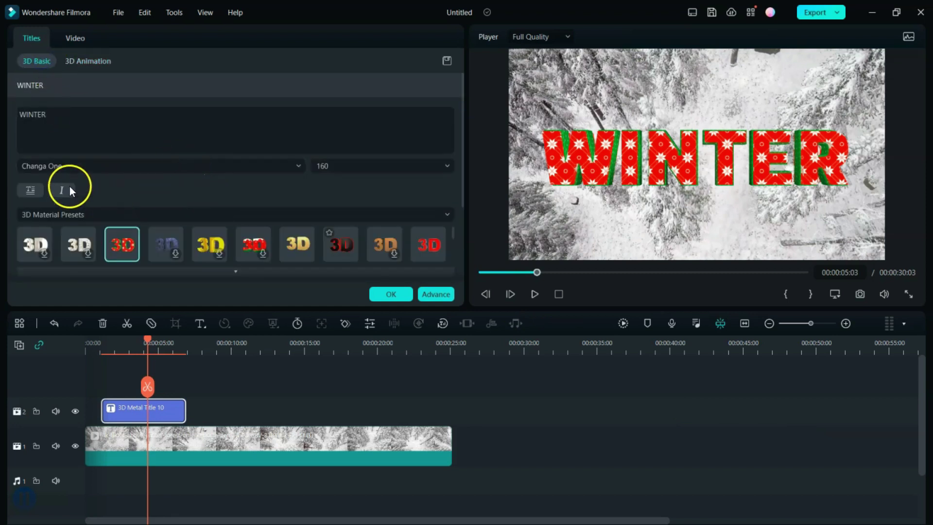
scroll(113, 215, "down", 1)
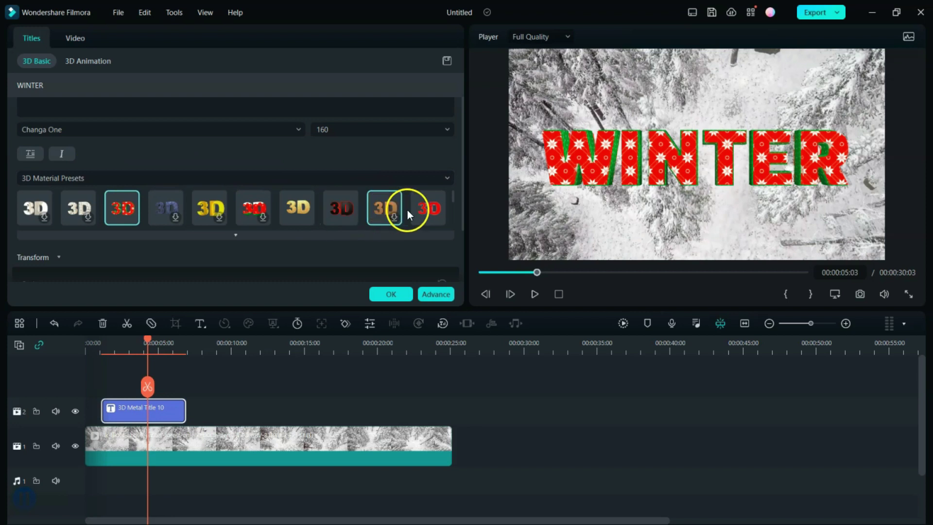
left_click(426, 211)
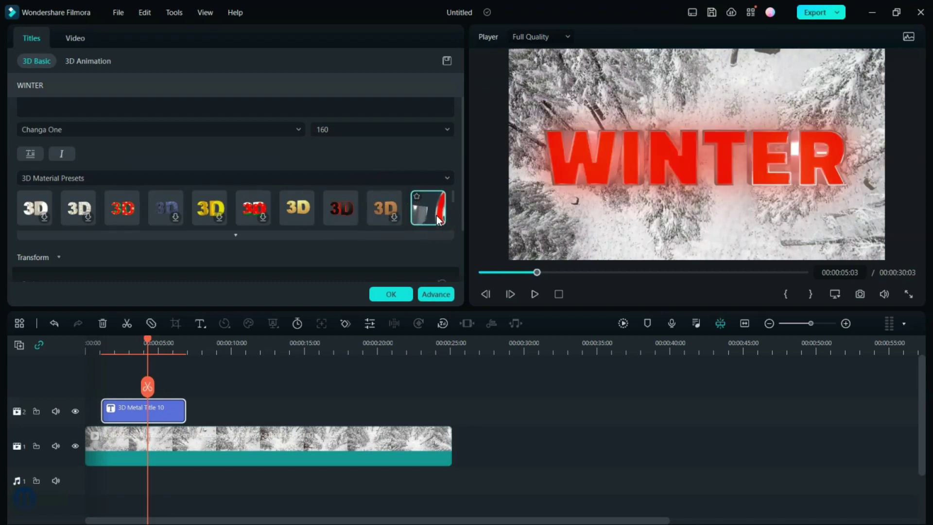
left_click(247, 213)
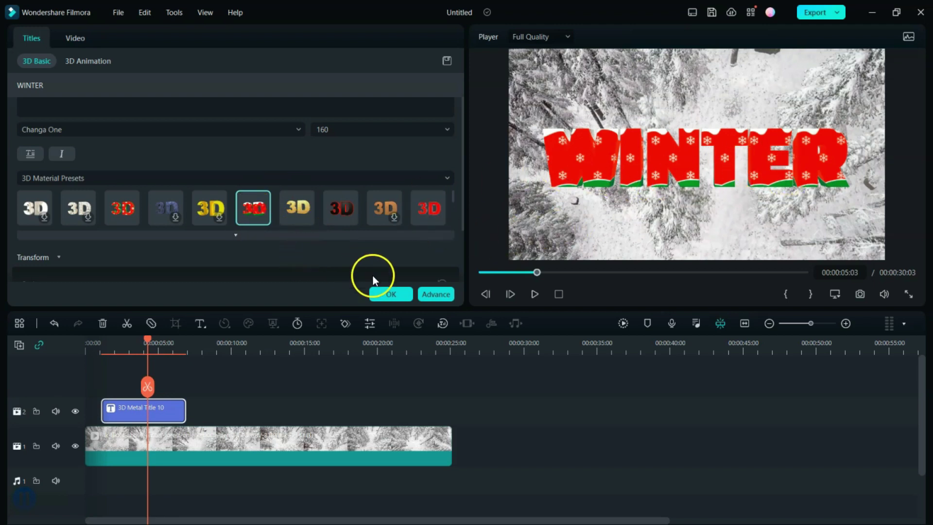
- Keep the title centred at 80.5% scale and confirm the styling with OK
scroll(293, 264, "down", 2)
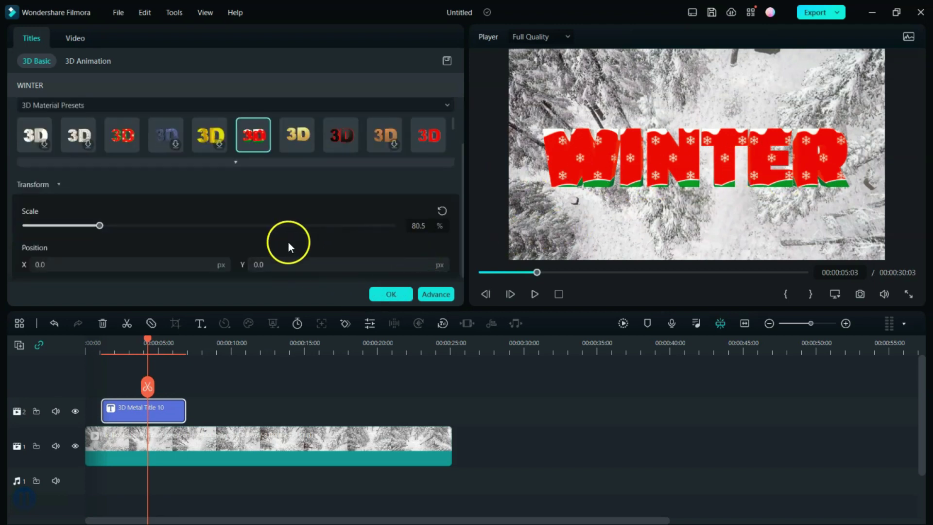
scroll(108, 233, "down", 1)
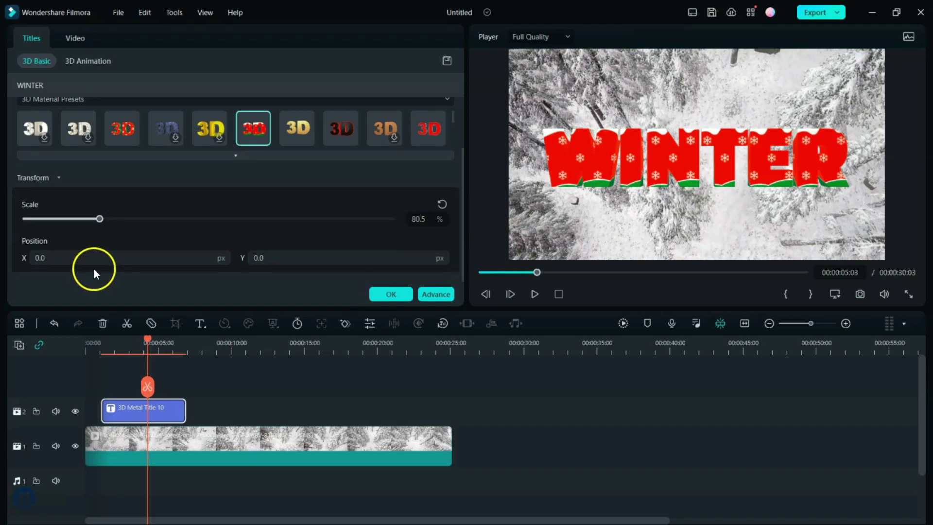
left_click(711, 168)
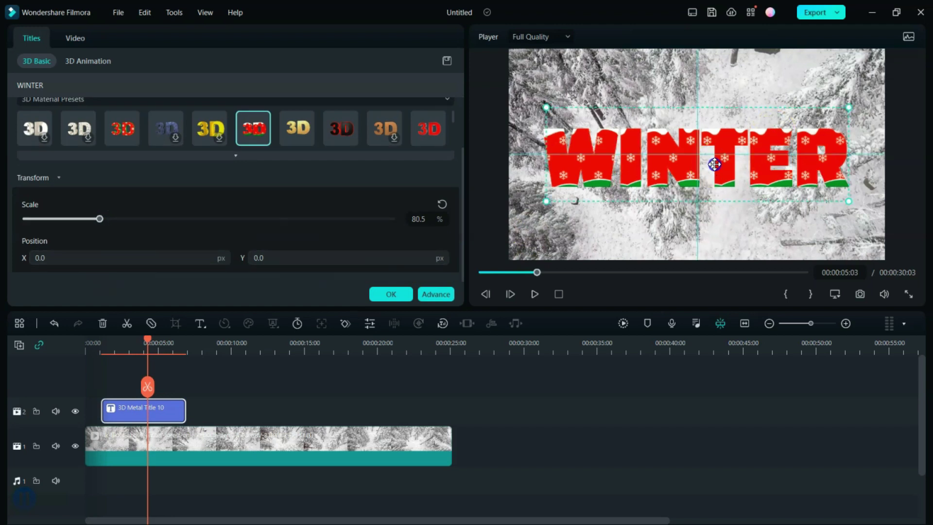
left_click(669, 175)
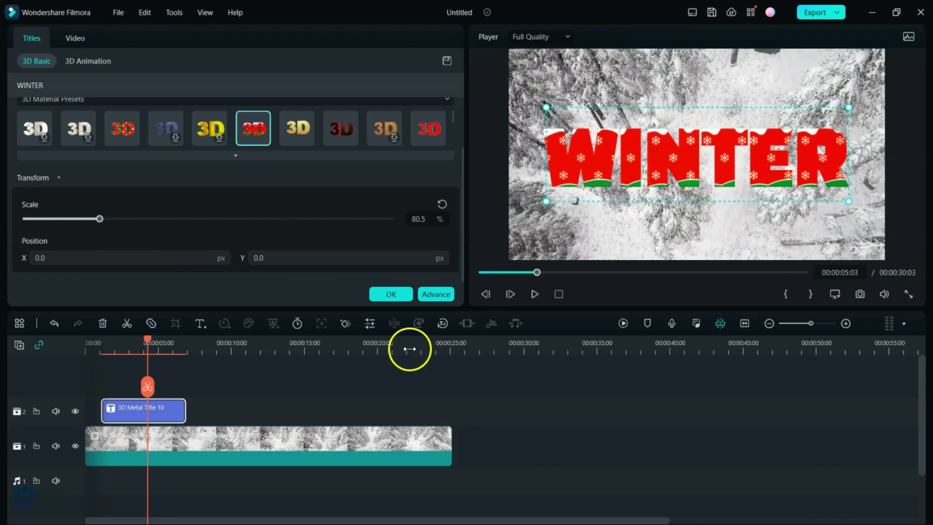
left_click(407, 295)
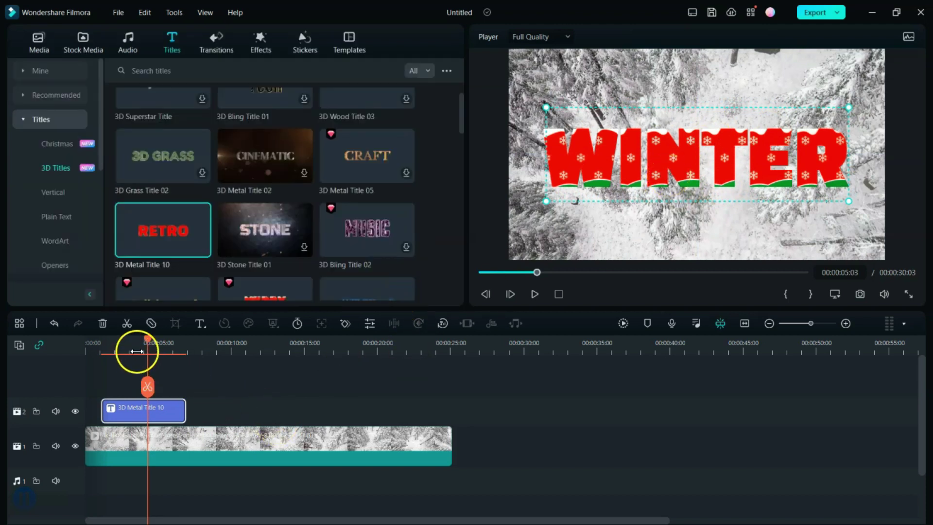
left_click_drag(146, 343, 95, 353)
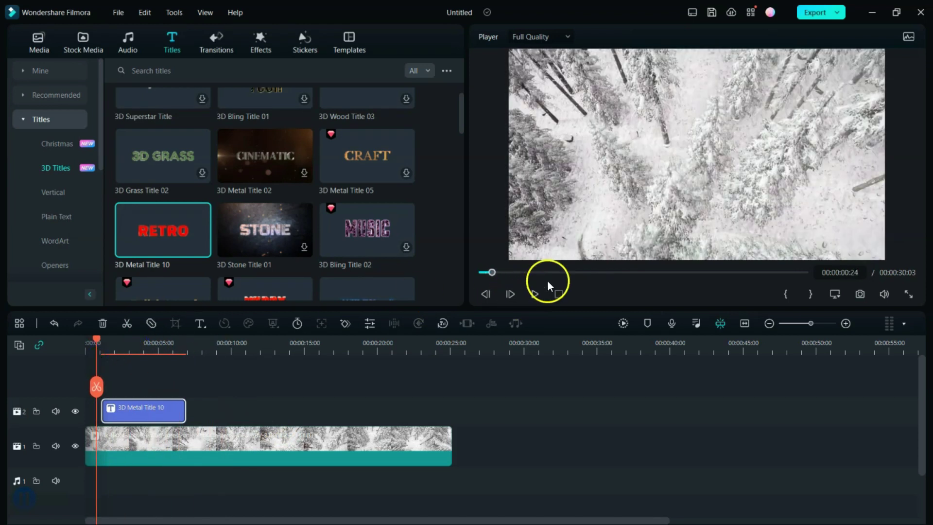
left_click(534, 294)
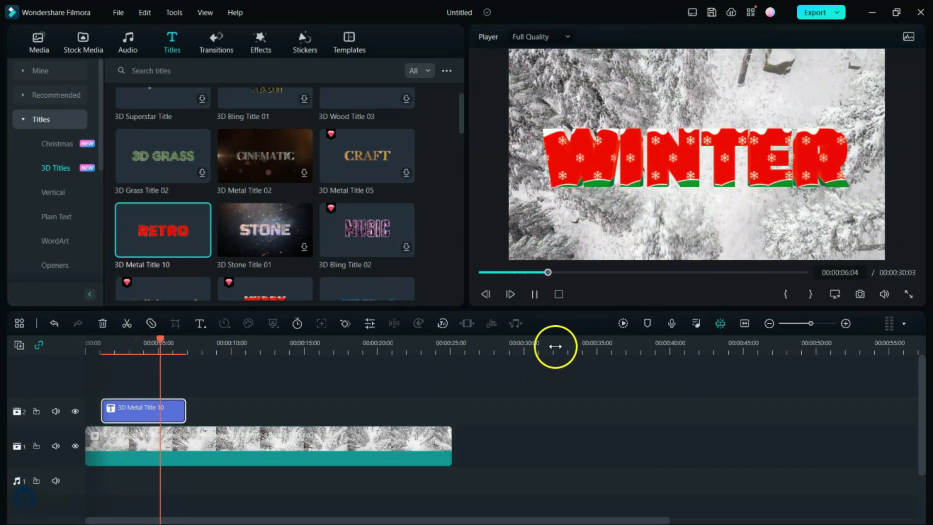
left_click(534, 294)
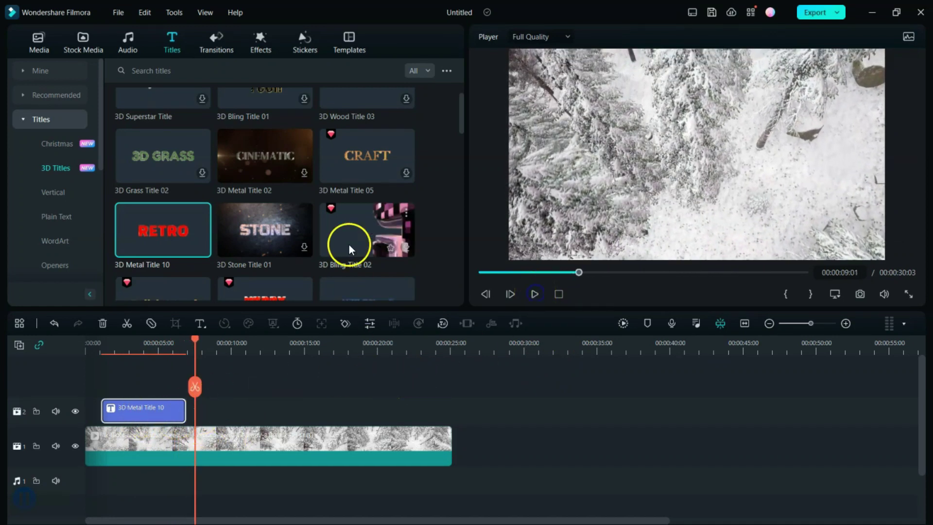
- Open the export options and rename the MP4 output to WINTER
left_click(838, 14)
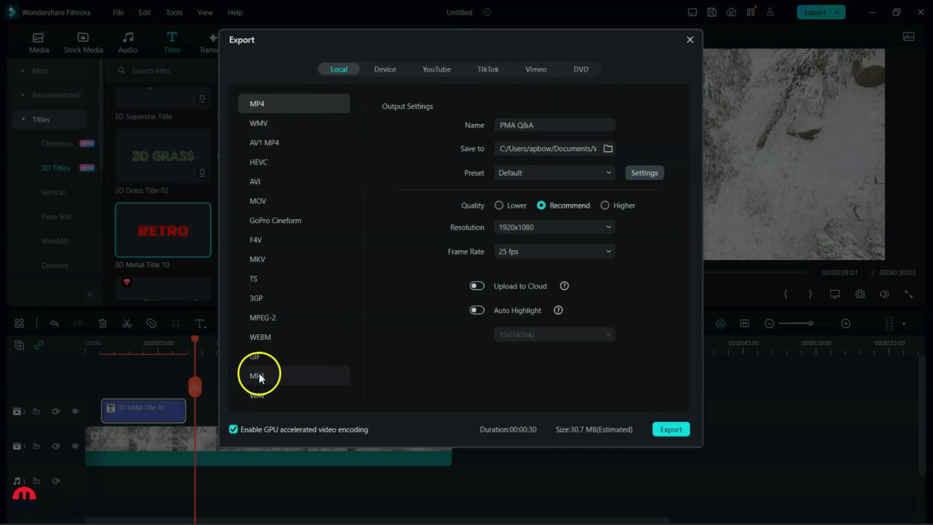
left_click(283, 106)
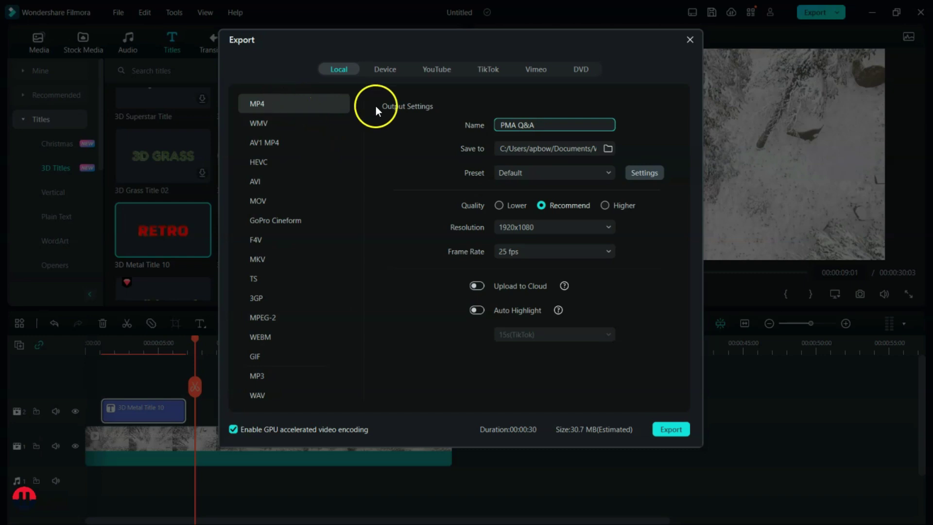
key("ctrl+a")
key("BackSpace")
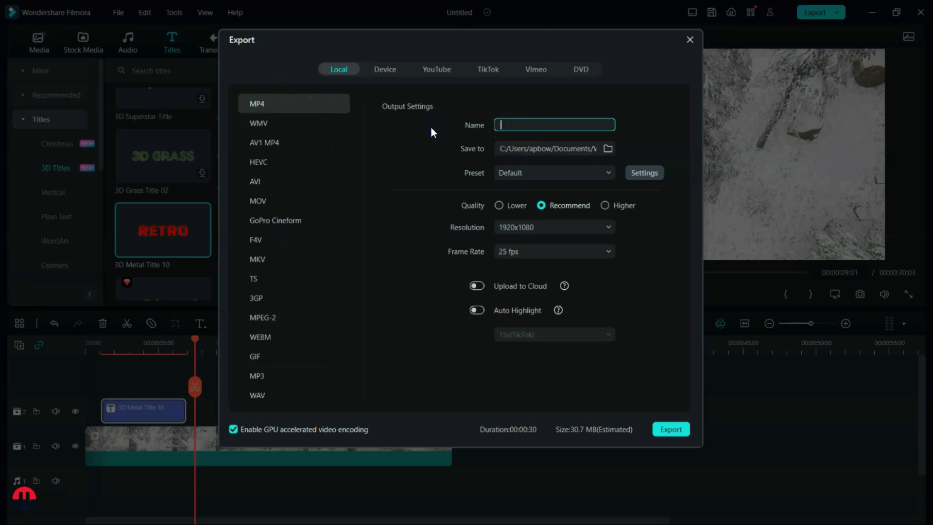
type("WINTER")
key("Return")
left_click(536, 172)
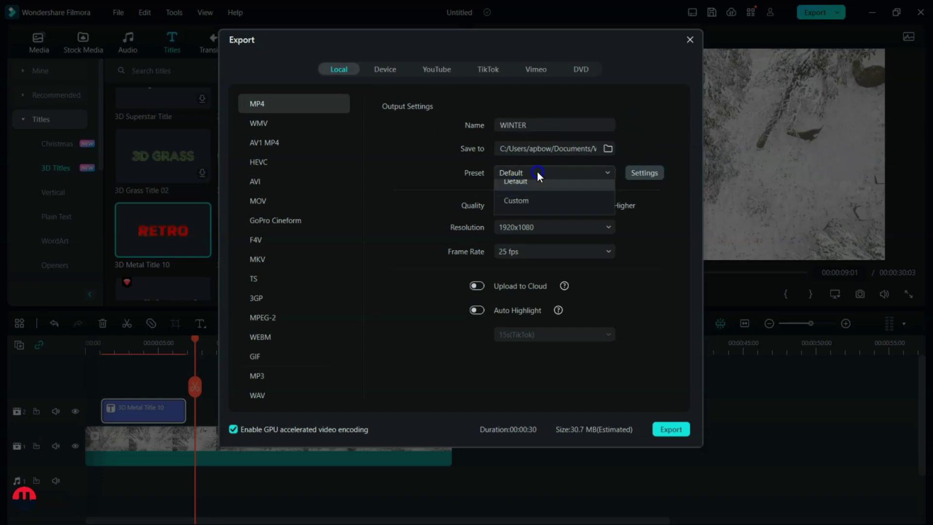
- Set export to Higher quality, 25 fps, and 5.1 Surround Sound audio, then apply
left_click(637, 173)
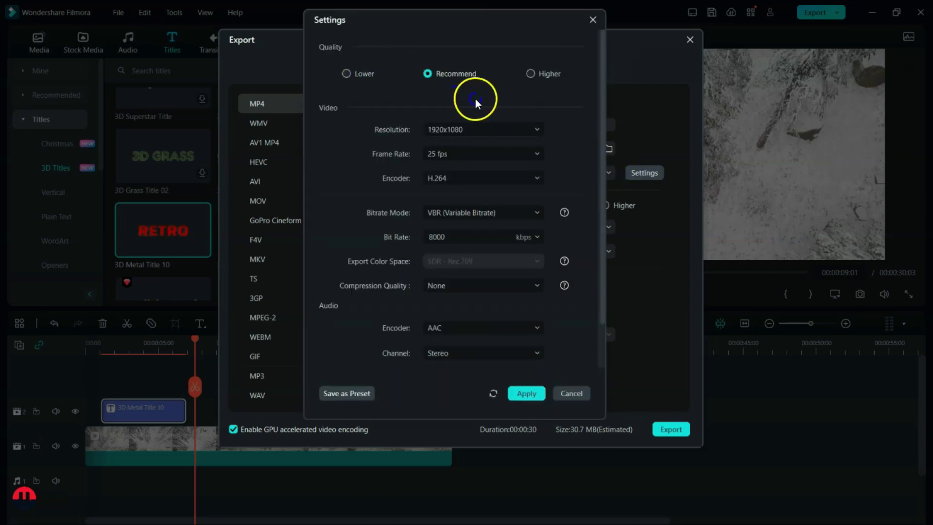
left_click(530, 74)
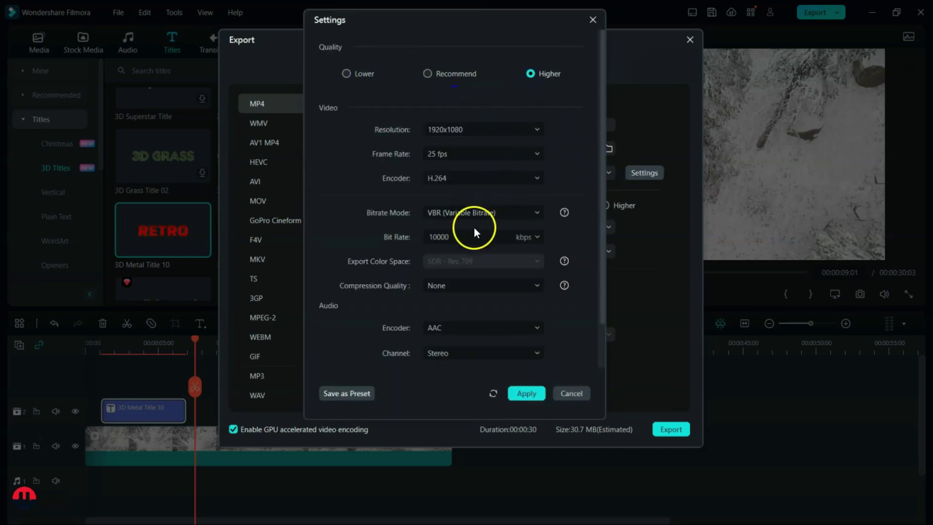
left_click(461, 153)
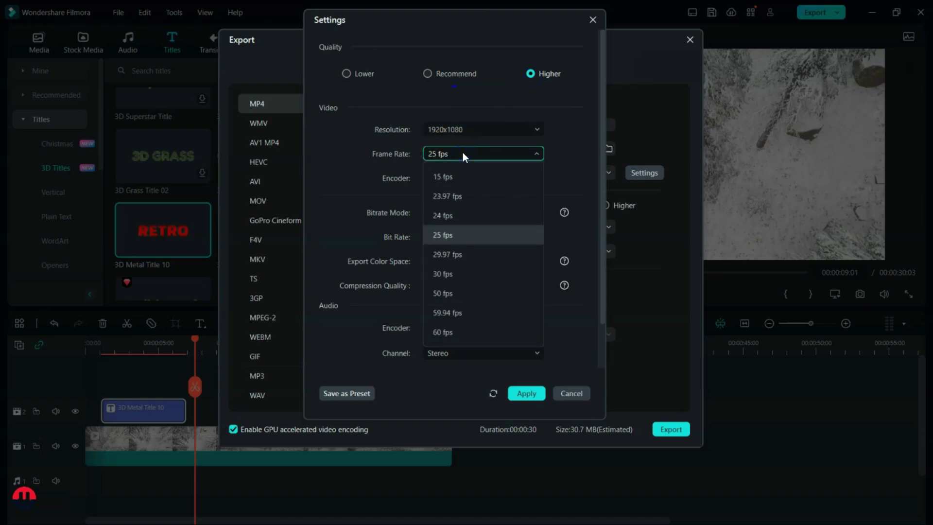
left_click(462, 153)
left_click(442, 238)
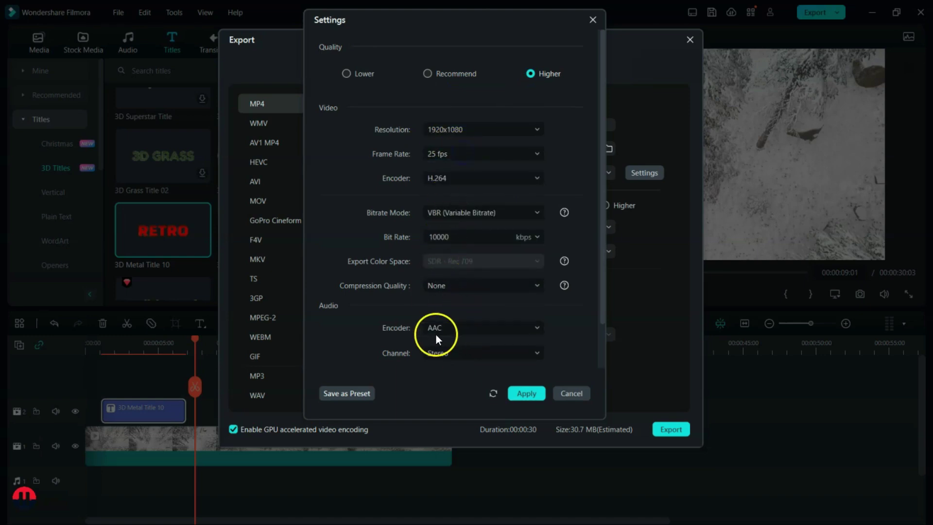
left_click(446, 357)
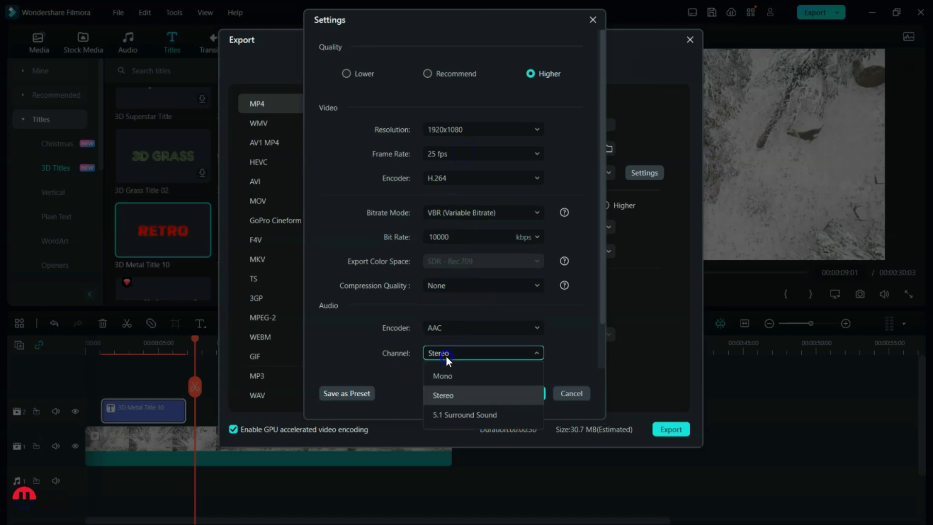
left_click(452, 414)
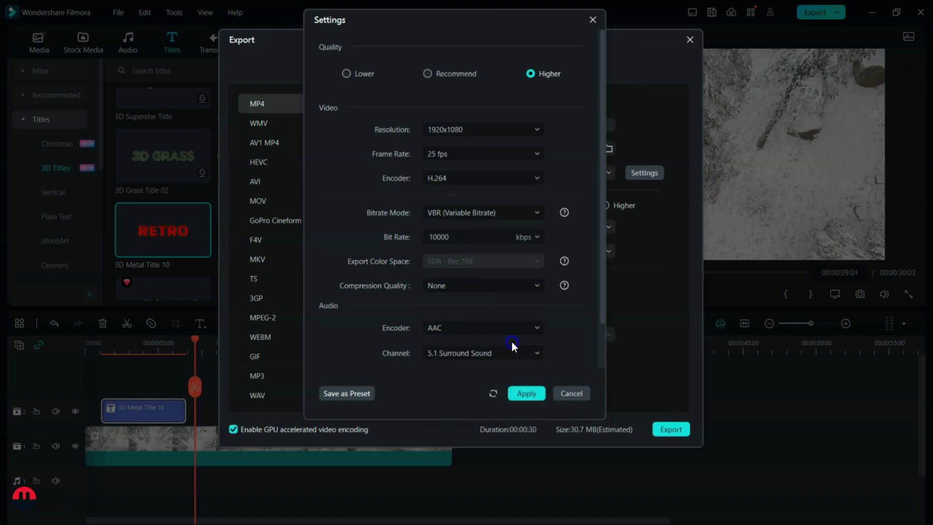
left_click(531, 394)
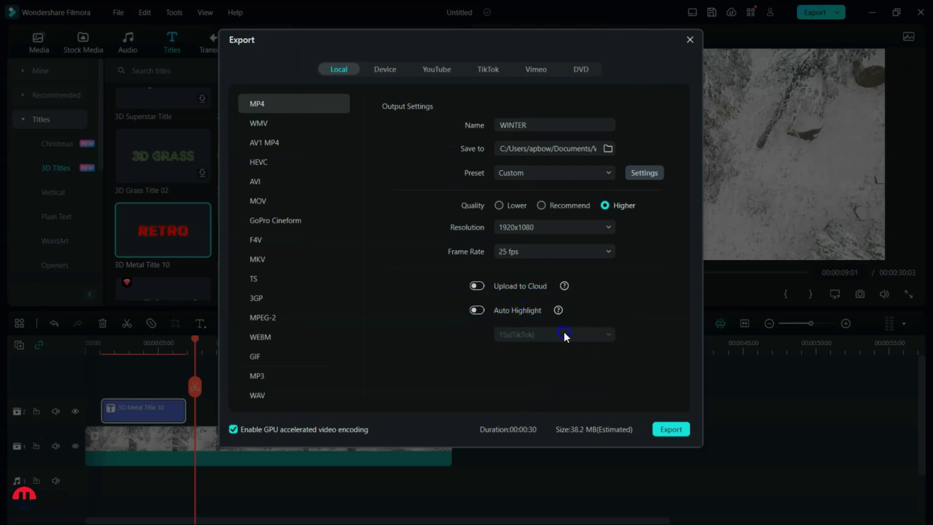
- Export WINTER.mp4 and close the export window once it converts successfully
left_click(661, 430)
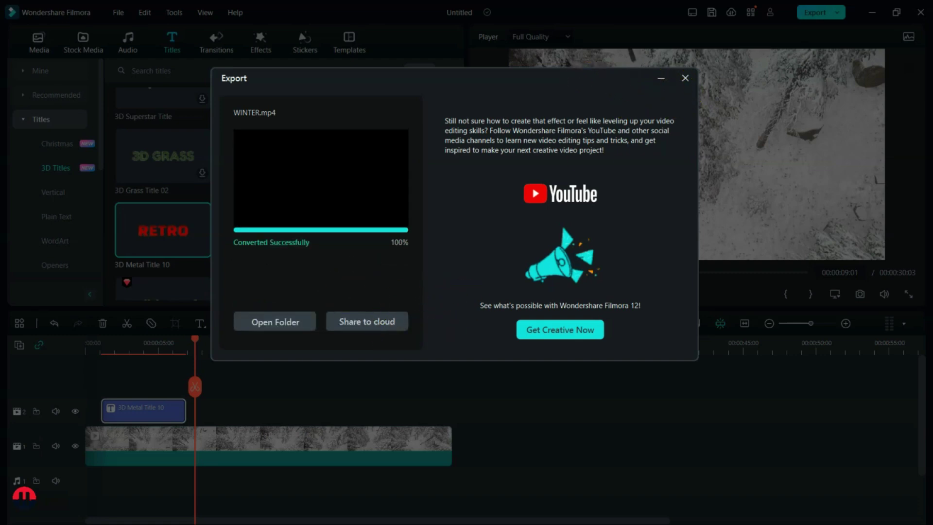
left_click(685, 77)
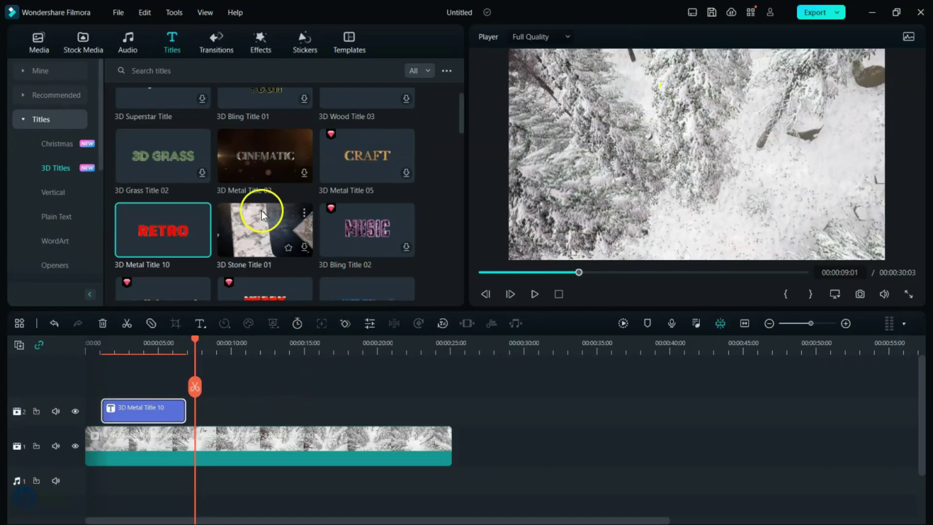
- Download 3D Ice Title 02 and place it on track 2 above the forest clip
mouse_move(149, 229)
scroll(285, 208, "down", 10)
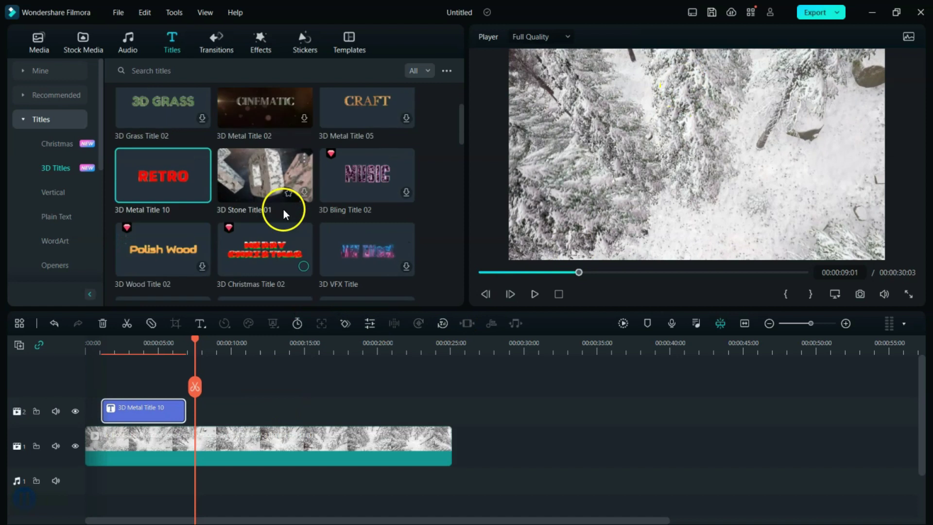
scroll(280, 237, "down", 2)
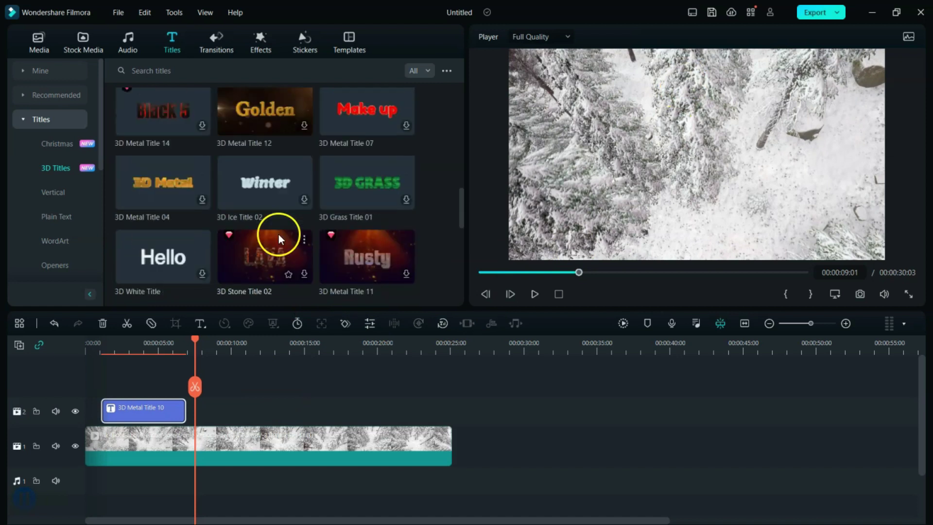
left_click(278, 187)
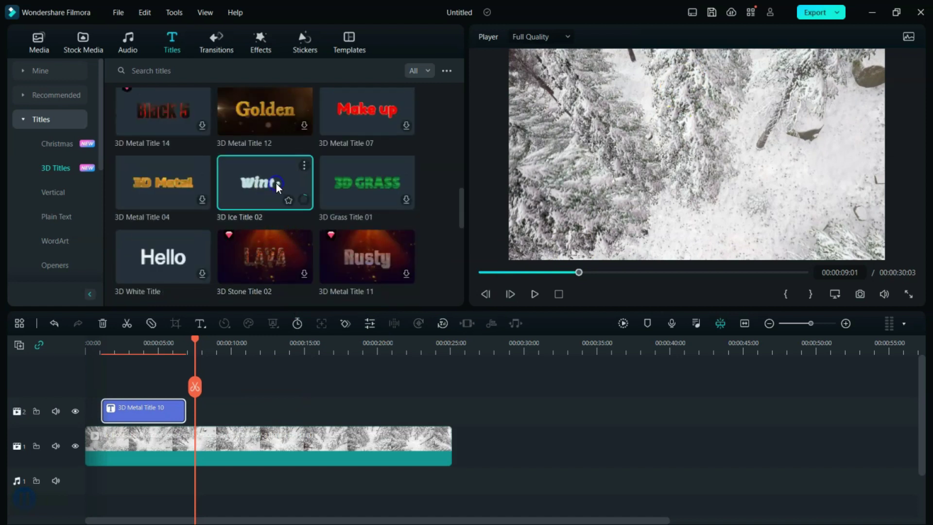
left_click_drag(277, 188, 251, 411)
- Preview the icy 'Winter' title from about 10 seconds, stopping at 17 seconds
left_click(246, 349)
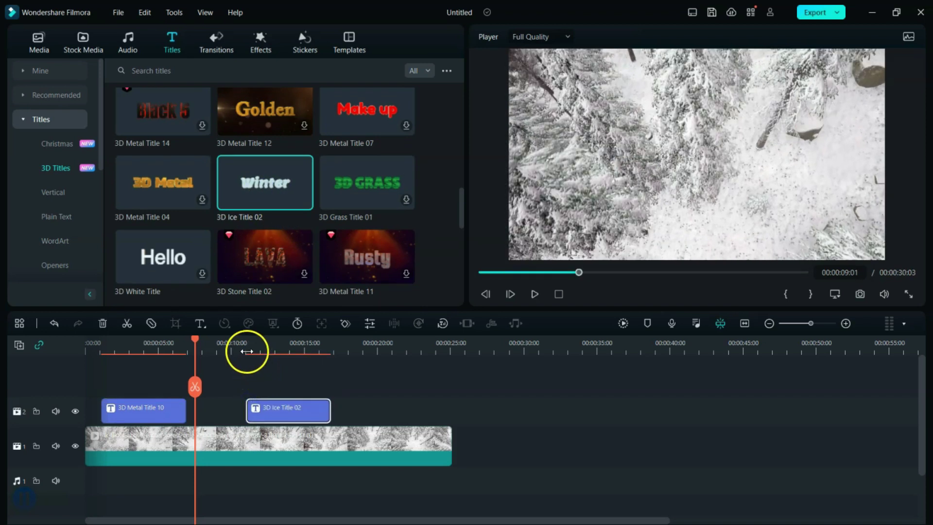
left_click(534, 295)
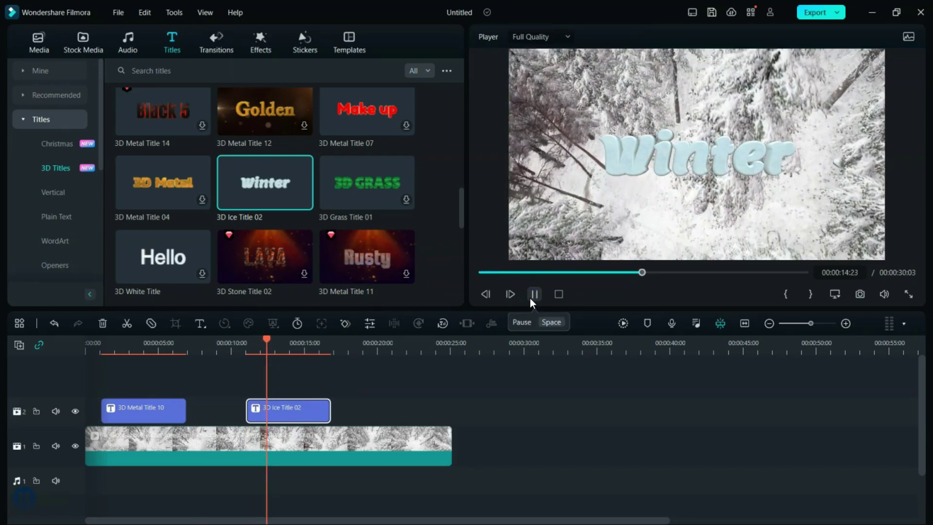
left_click(534, 295)
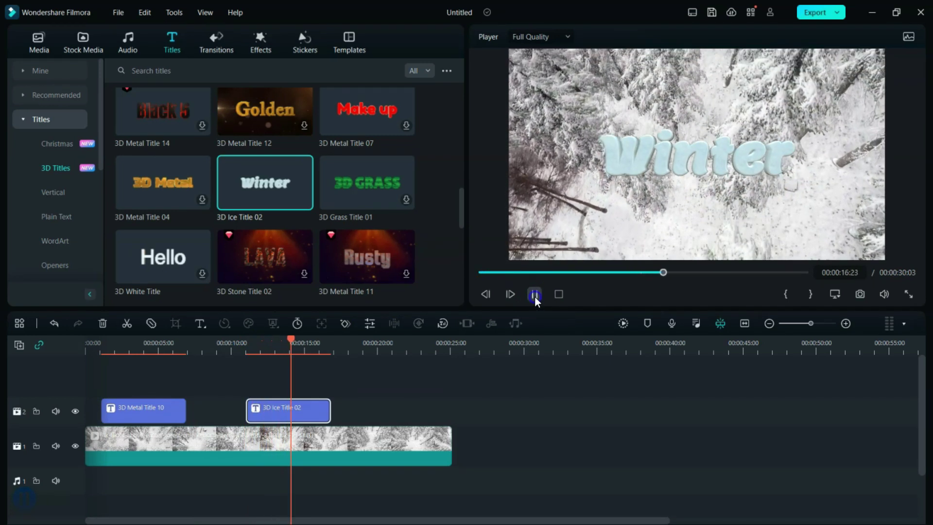